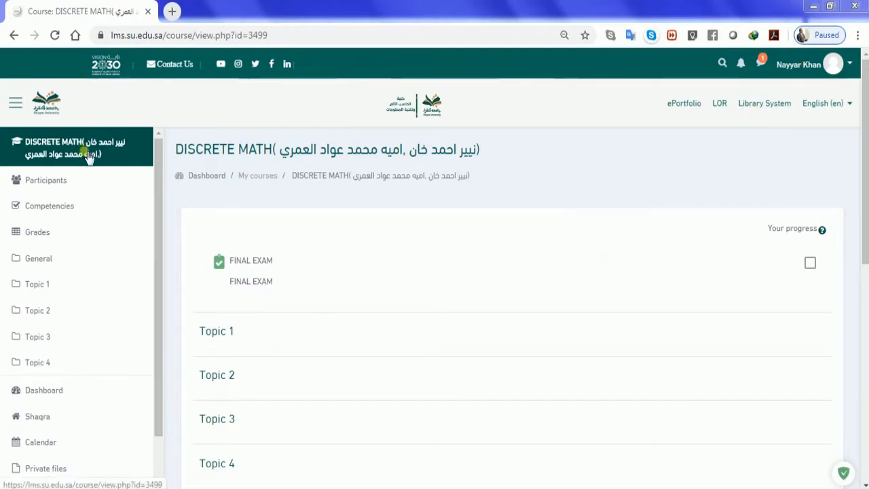
# Start an attempt at the FINAL EXAM quiz, answer True to question 1 and continue to question 2.
pyautogui.click(251, 261)
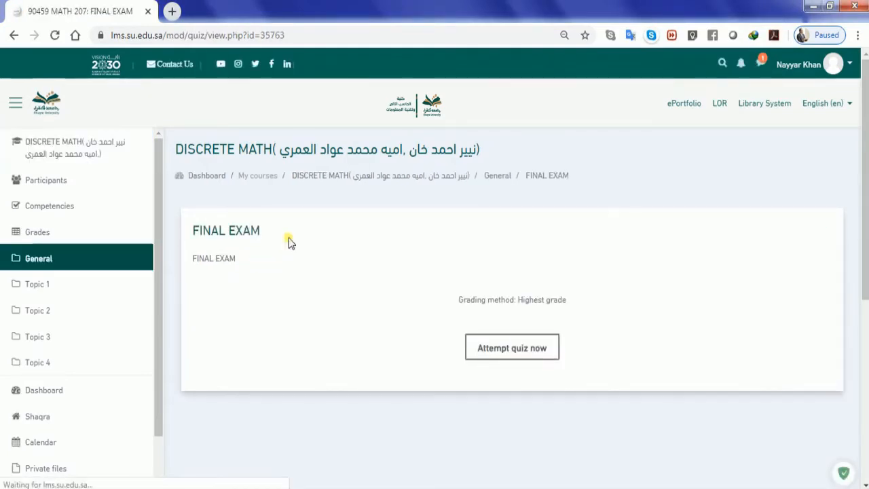
pyautogui.click(511, 349)
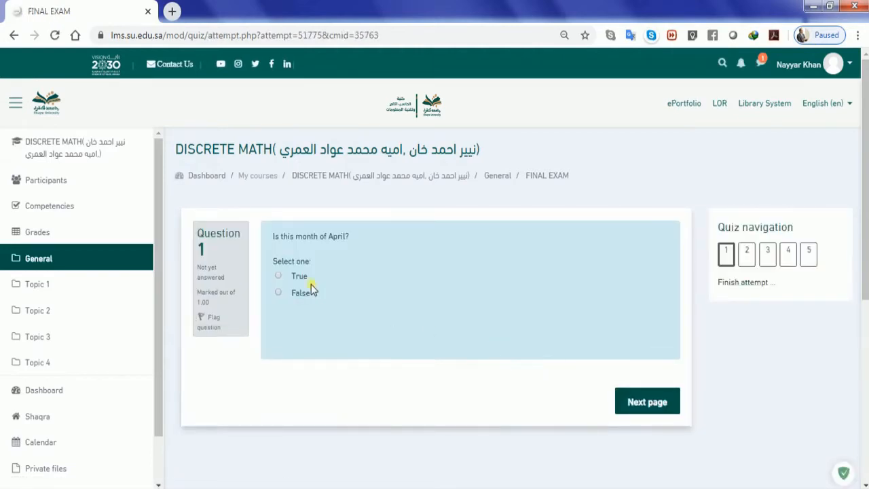
pyautogui.click(302, 278)
pyautogui.click(652, 401)
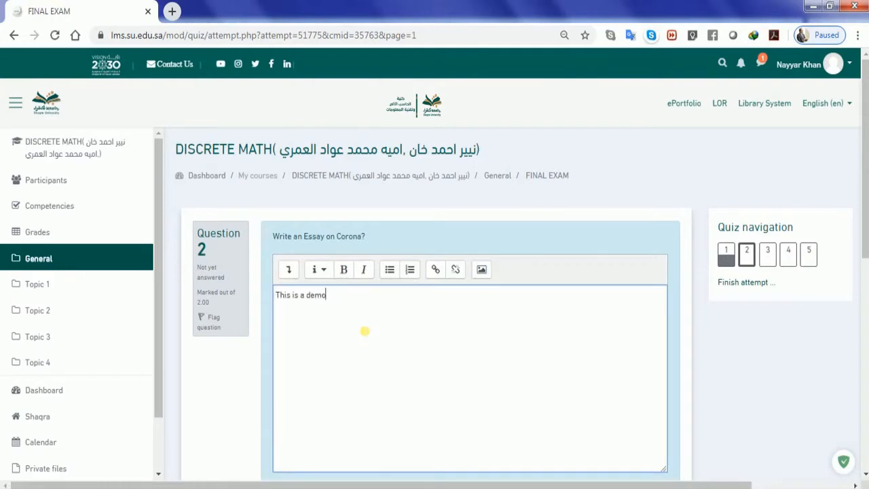
# Complete the question 2 essay beginning "This is a demo" and answer question 3 with Thursday.
pyautogui.write('ty!')
pyautogui.scroll(-3, 456, 330)
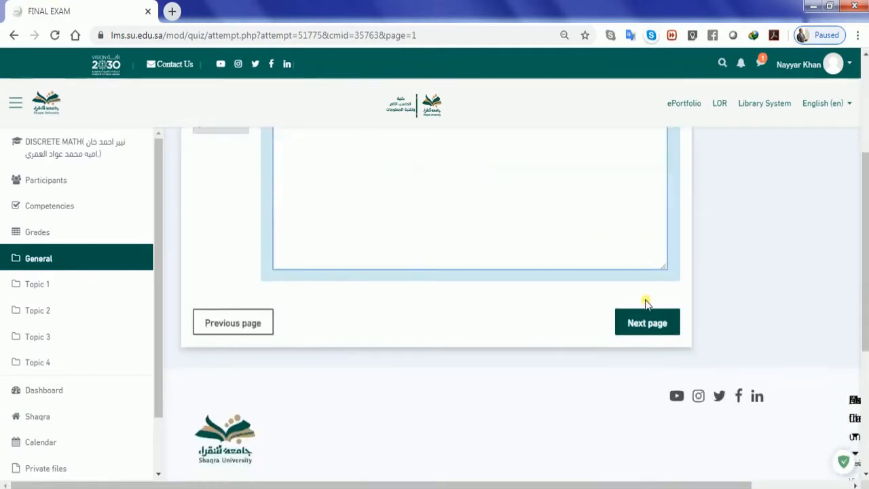
pyautogui.click(645, 326)
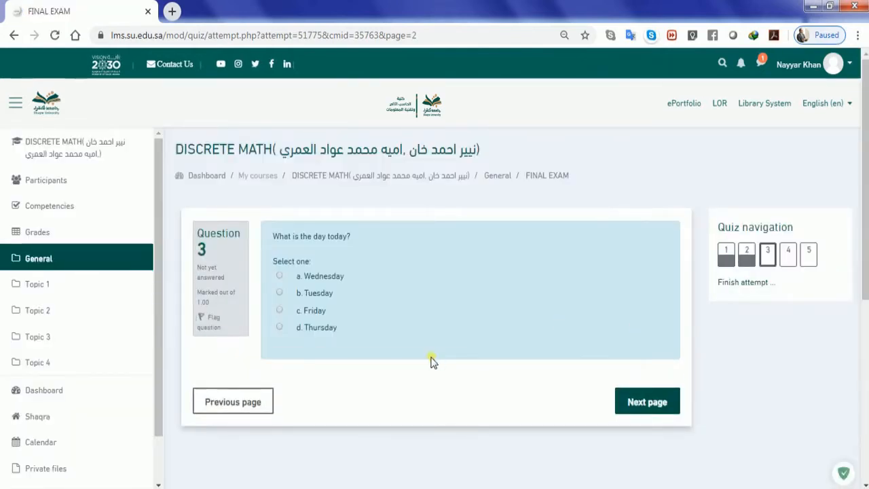
pyautogui.click(280, 327)
pyautogui.click(656, 401)
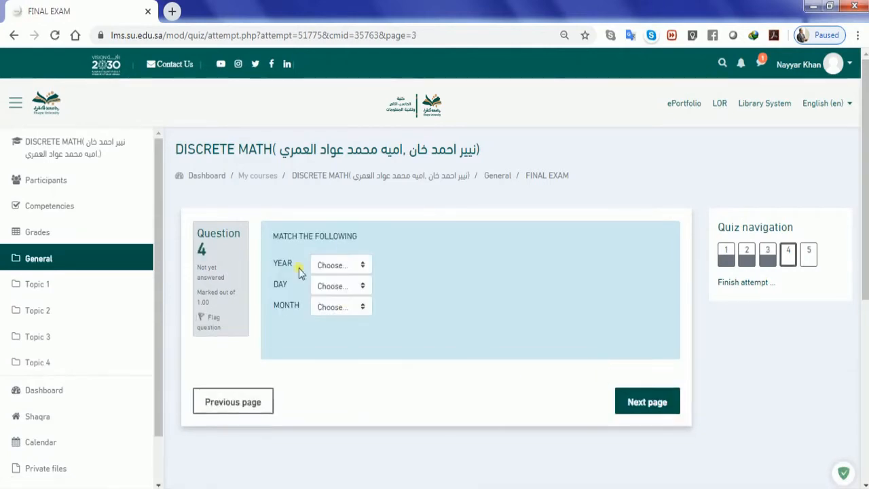
# In matching question 4, set YEAR to APRIL, DAY to 2020 and MONTH to THURSDAY, and continue to question 5.
pyautogui.click(337, 267)
pyautogui.click(341, 297)
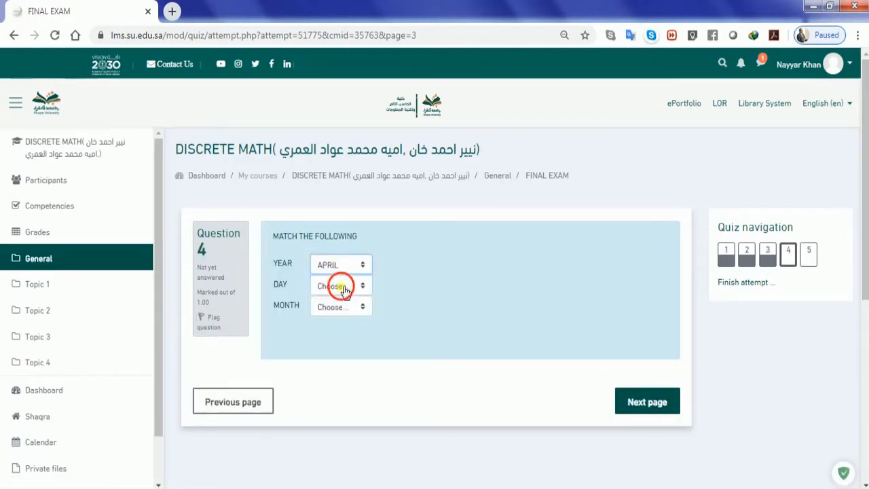
pyautogui.click(339, 285)
pyautogui.click(327, 332)
pyautogui.click(339, 286)
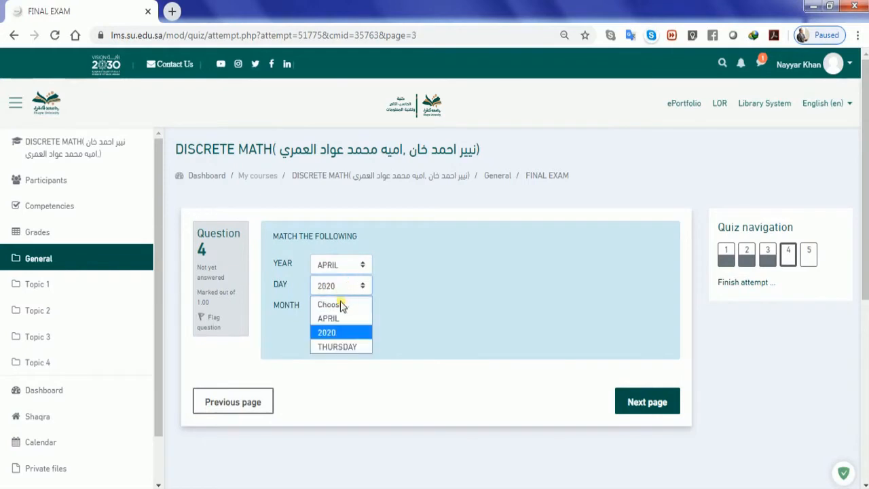
pyautogui.click(339, 332)
pyautogui.click(343, 307)
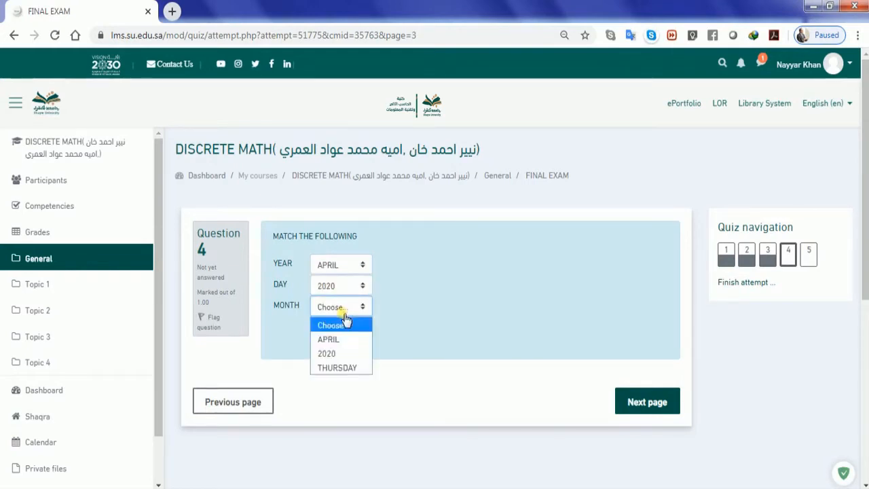
pyautogui.click(343, 367)
pyautogui.click(634, 402)
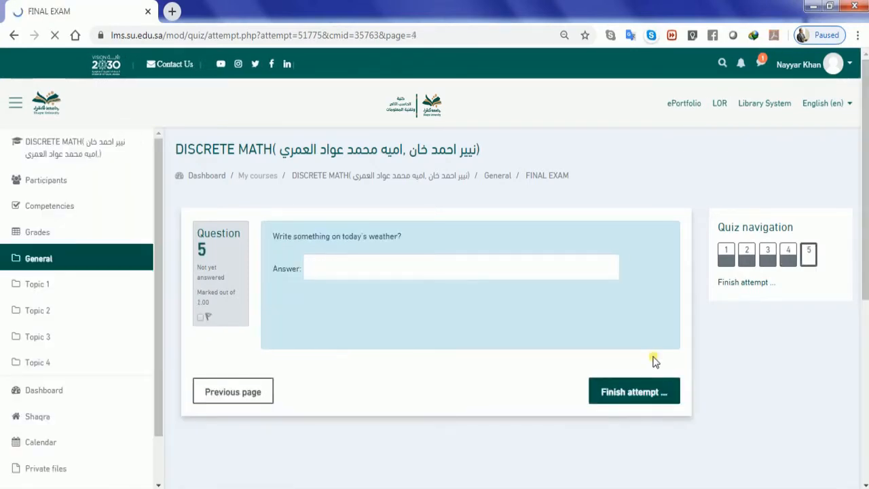
# Answer the weather question with "hot", finish the attempt and submit all answers, confirming the submission.
pyautogui.click(562, 266)
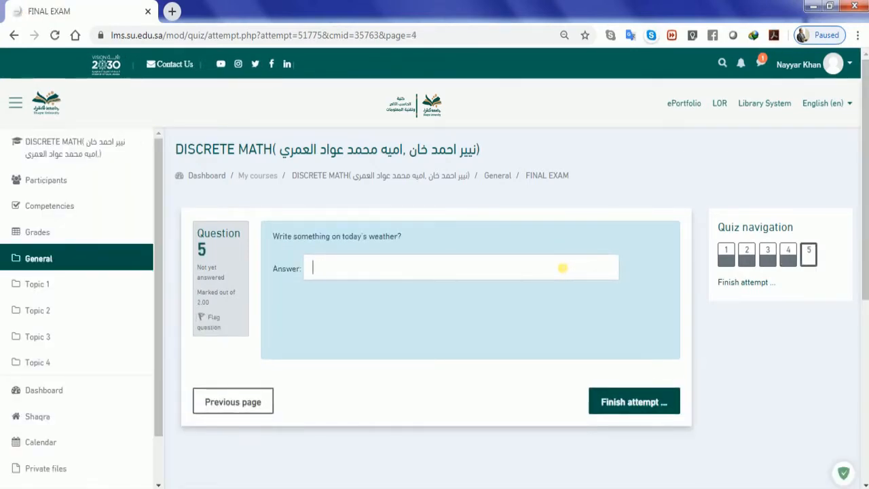
pyautogui.write('hot')
pyautogui.click(624, 401)
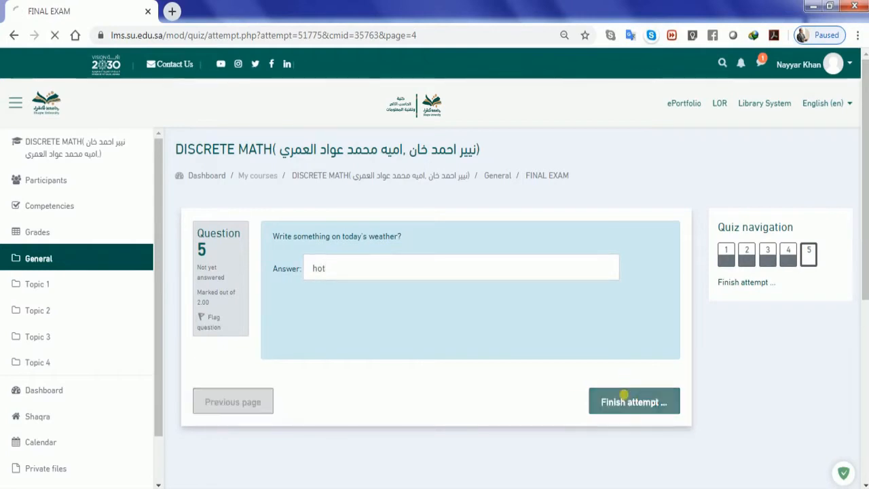
pyautogui.scroll(-2, 621, 398)
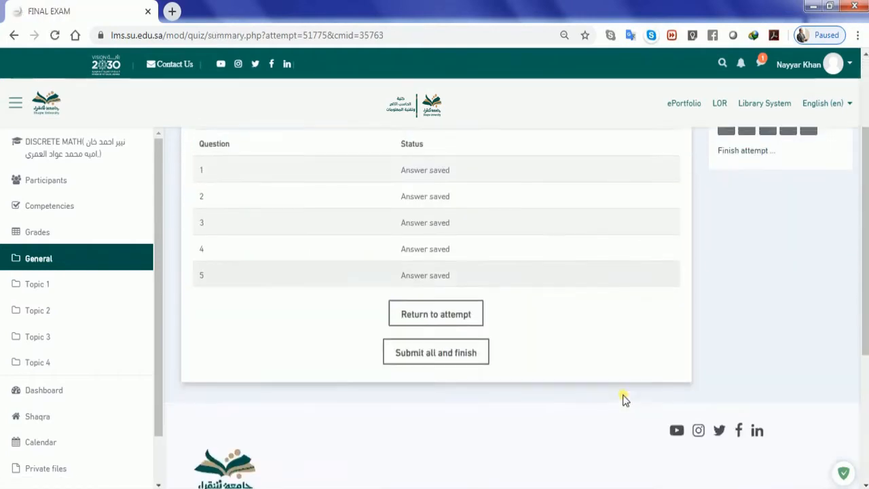
pyautogui.click(467, 352)
pyautogui.click(447, 340)
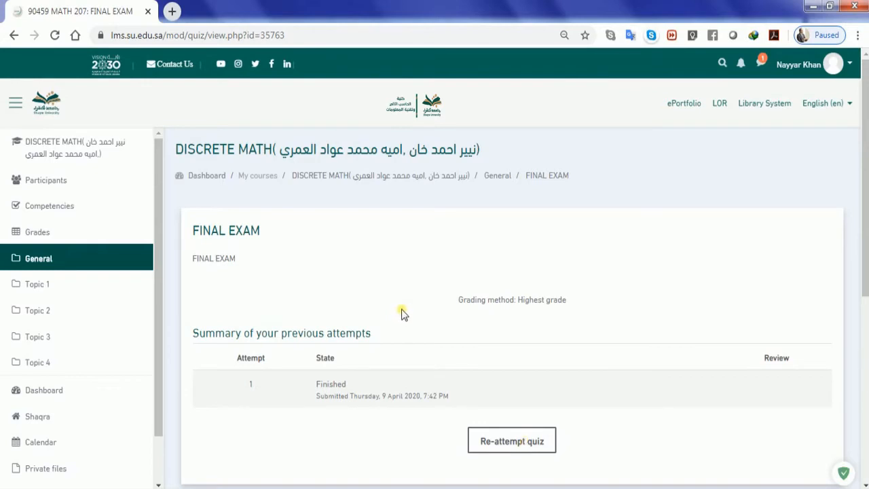
# Return to the DISCRETE MATH course page and mark FINAL EXAM as completed.
pyautogui.click(72, 154)
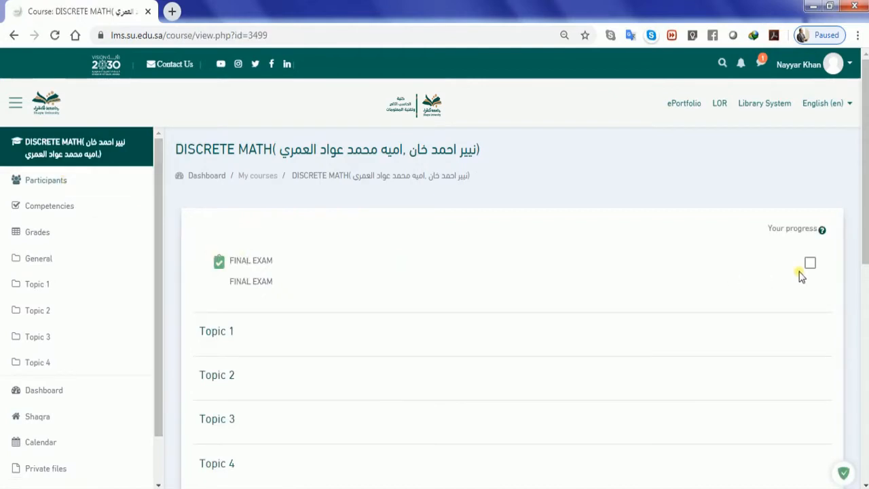
pyautogui.click(811, 265)
# Log out of the student account and open the site's login page.
pyautogui.click(814, 63)
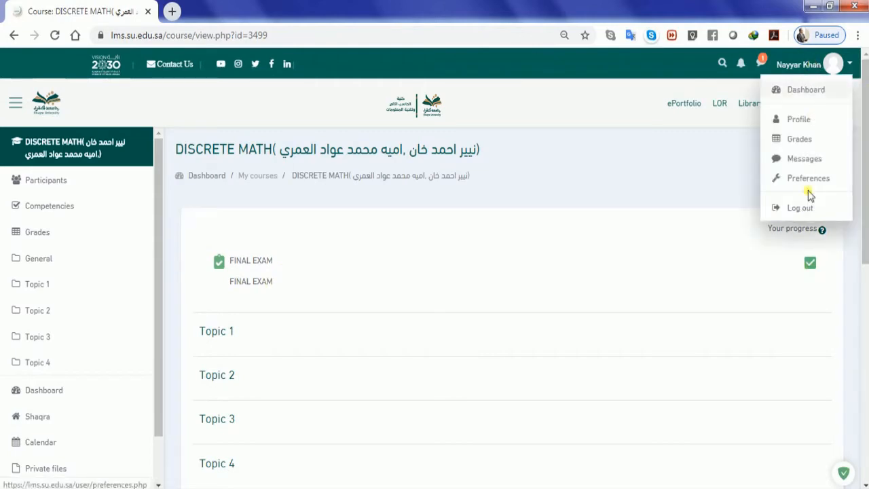
pyautogui.click(811, 213)
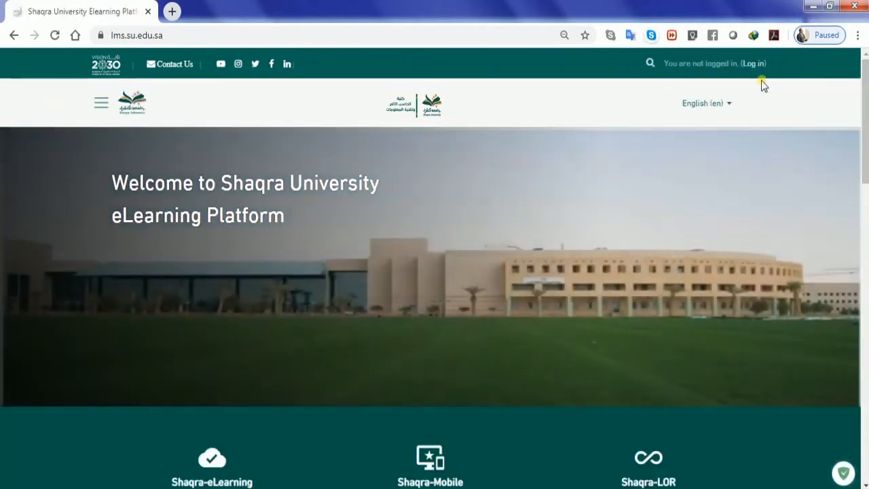
pyautogui.click(751, 63)
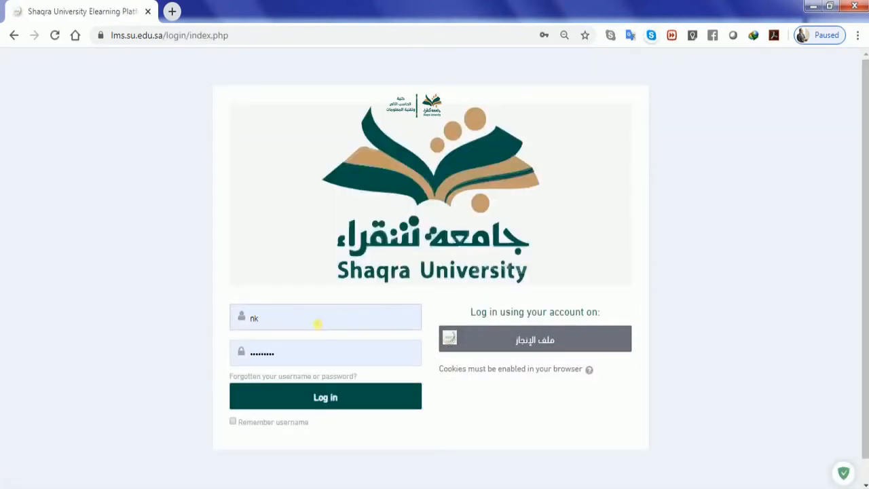
# Try to log in to the teacher account with the saved username and password.
pyautogui.click(317, 325)
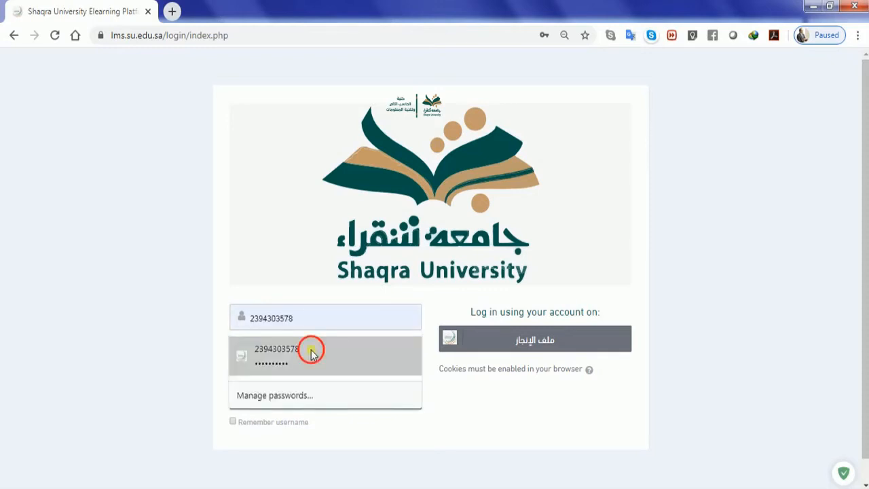
pyautogui.click(310, 350)
pyautogui.click(310, 386)
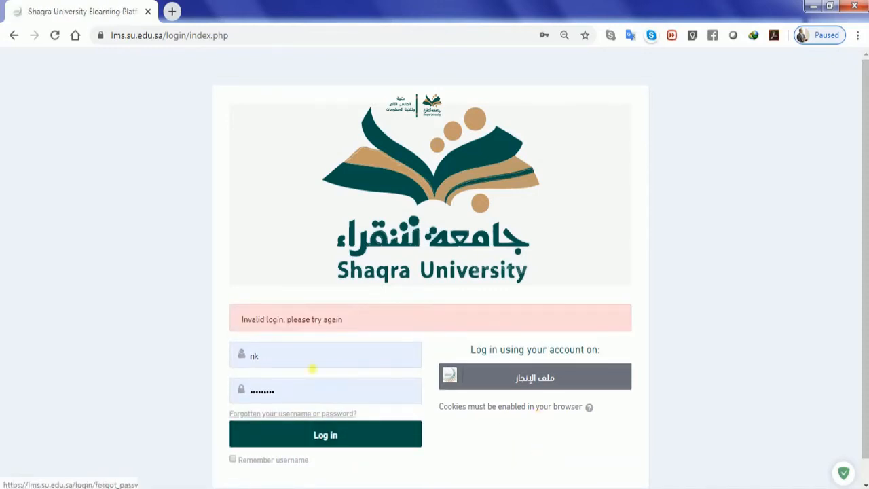
# Replace the prefilled username with the teacher's saved username and password and log in.
pyautogui.click(314, 363)
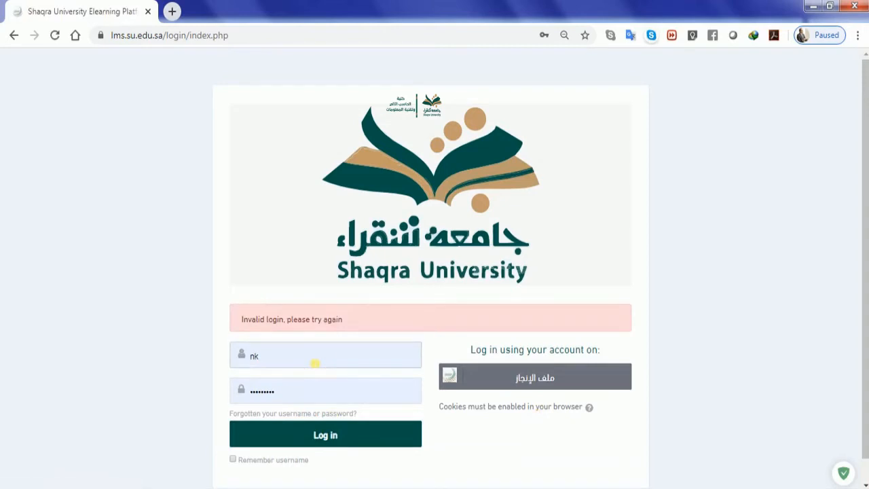
pyautogui.write('2')
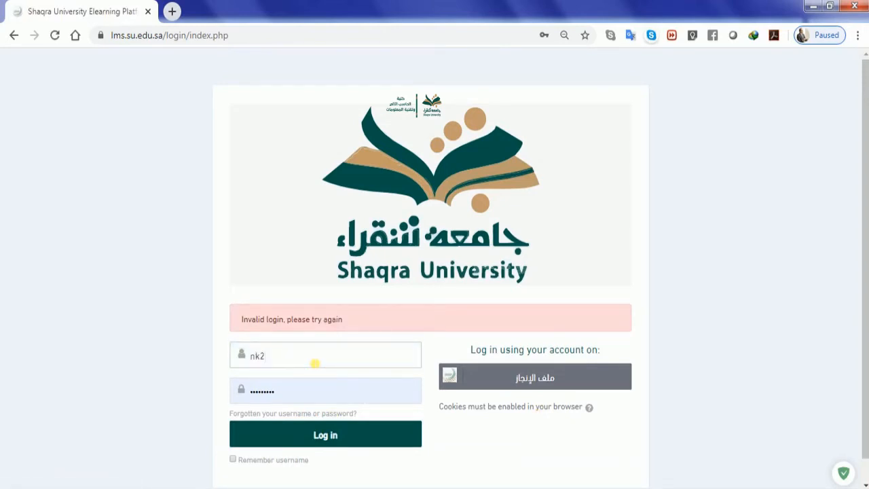
pyautogui.press('BackSpace')
pyautogui.press('BackSpace')
pyautogui.press('BackSpace')
pyautogui.write('23')
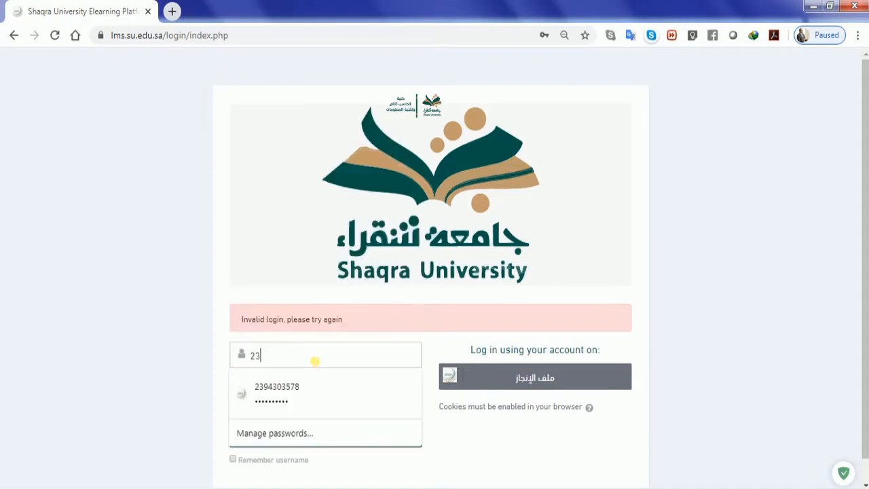
pyautogui.press('Down')
pyautogui.press('Return')
pyautogui.press('Tab')
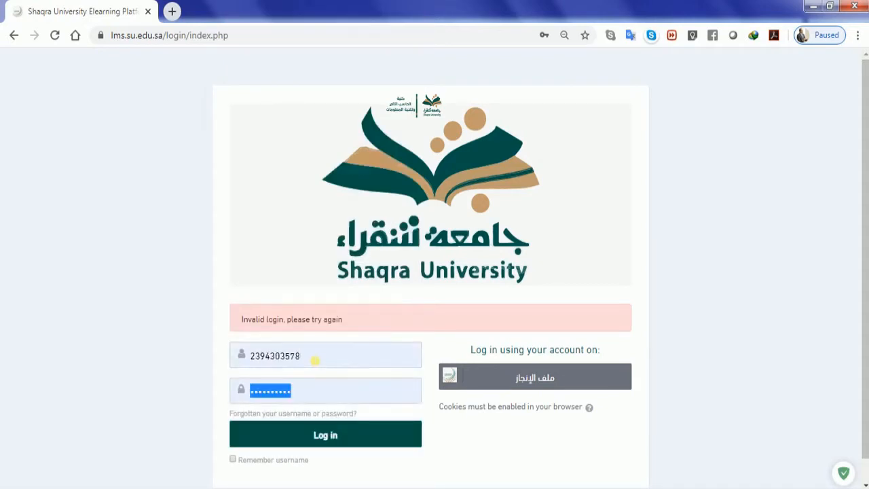
pyautogui.press('Tab')
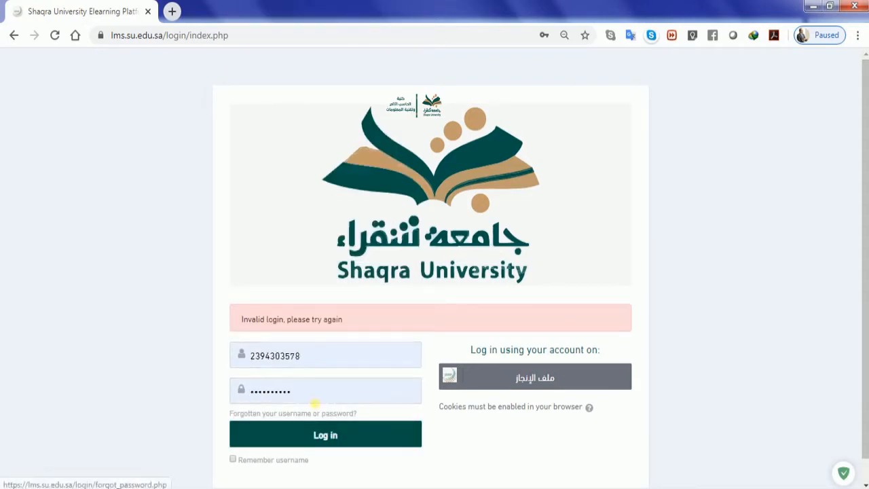
pyautogui.click(307, 428)
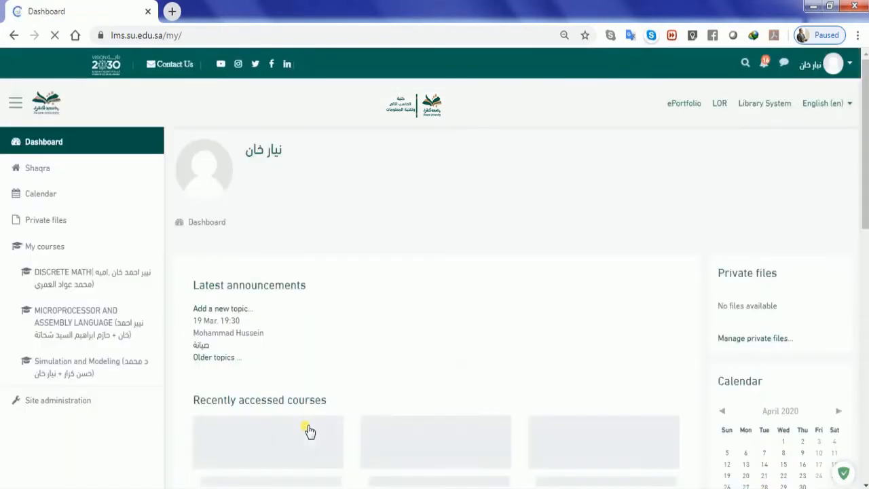
# Open the FINAL EXAM quiz in the DISCRETE MATH course and open the report of its attempts.
pyautogui.click(126, 288)
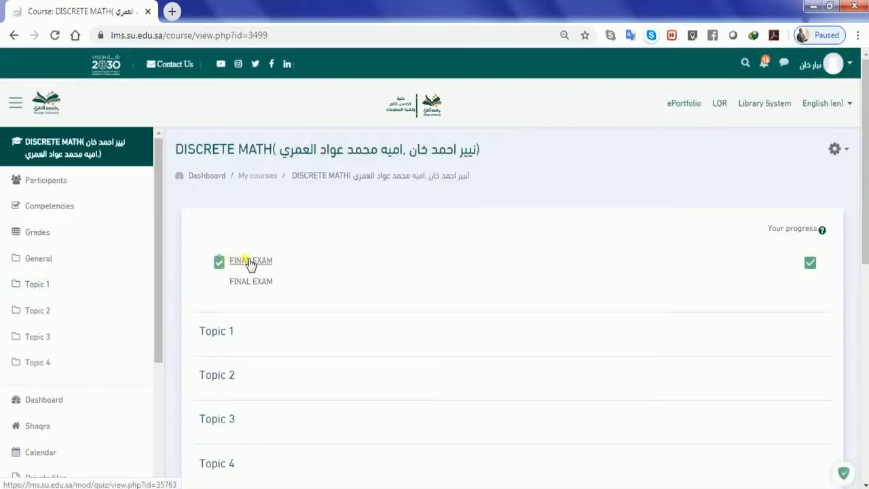
pyautogui.click(250, 263)
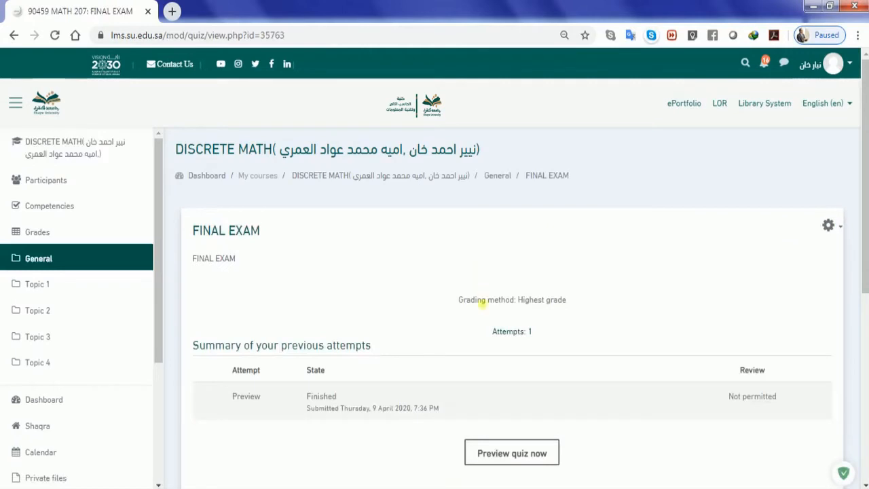
pyautogui.moveTo(478, 332); pyautogui.dragTo(534, 332)
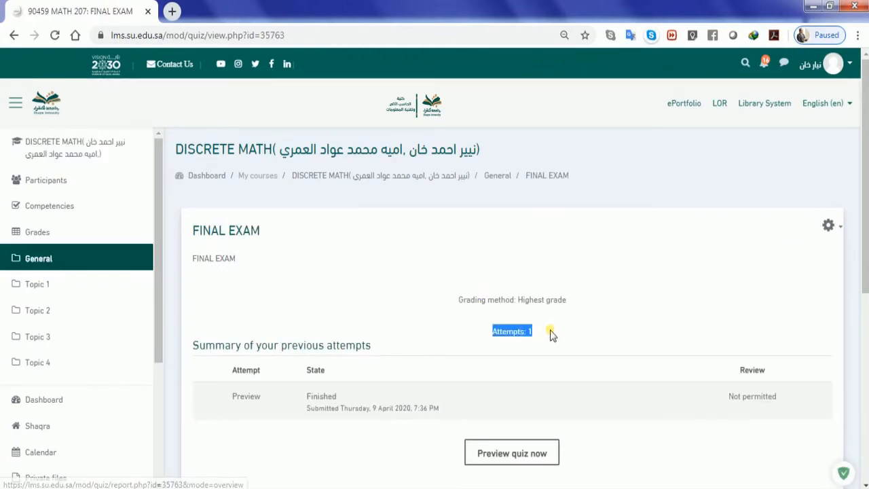
pyautogui.click(552, 332)
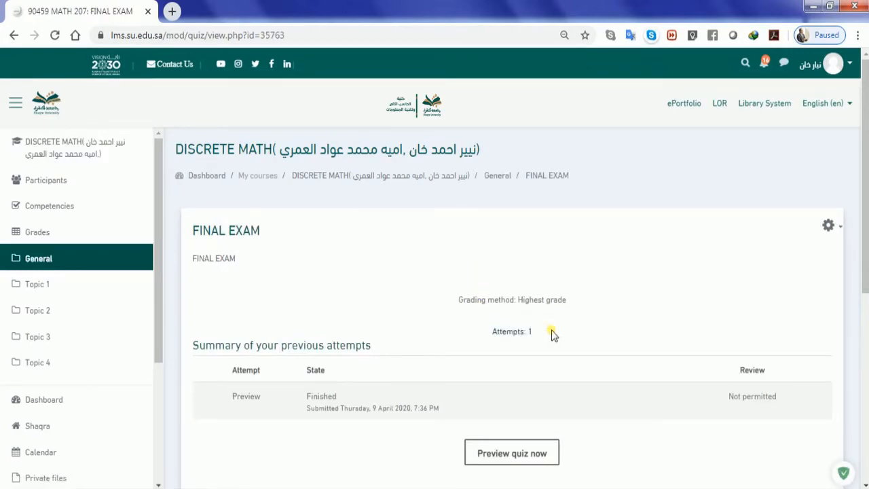
pyautogui.click(515, 333)
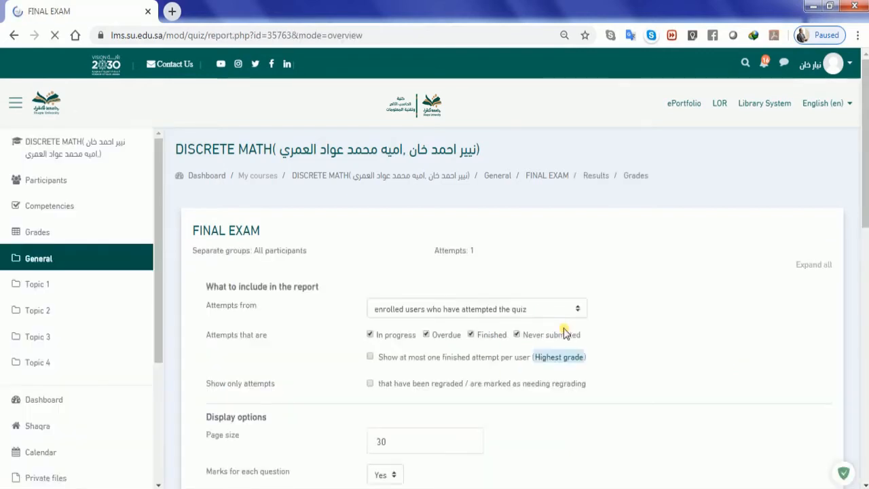
# Examine the student's attempt in the report table, including its overall grade and marks for each question.
pyautogui.scroll(-5, 564, 331)
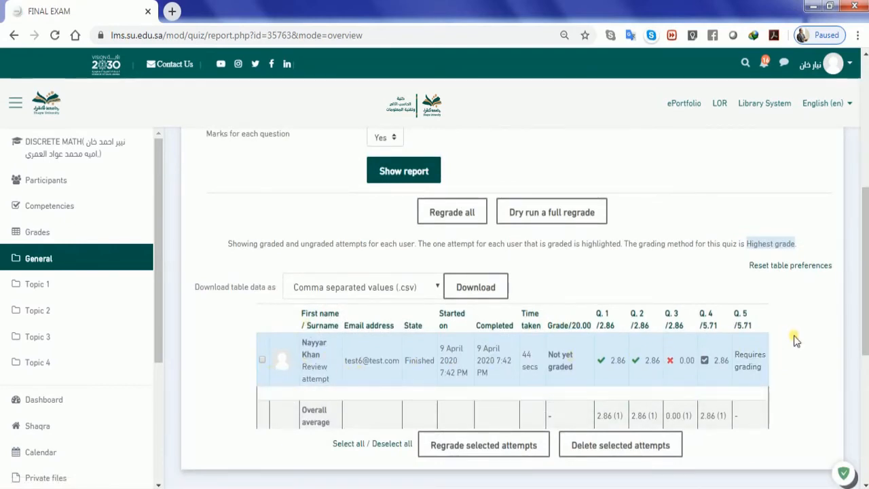
pyautogui.tripleClick(572, 368)
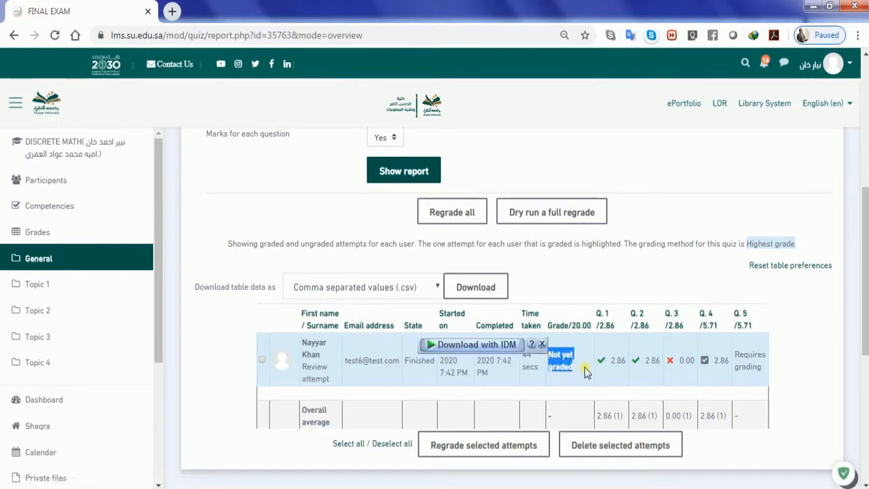
pyautogui.click(585, 372)
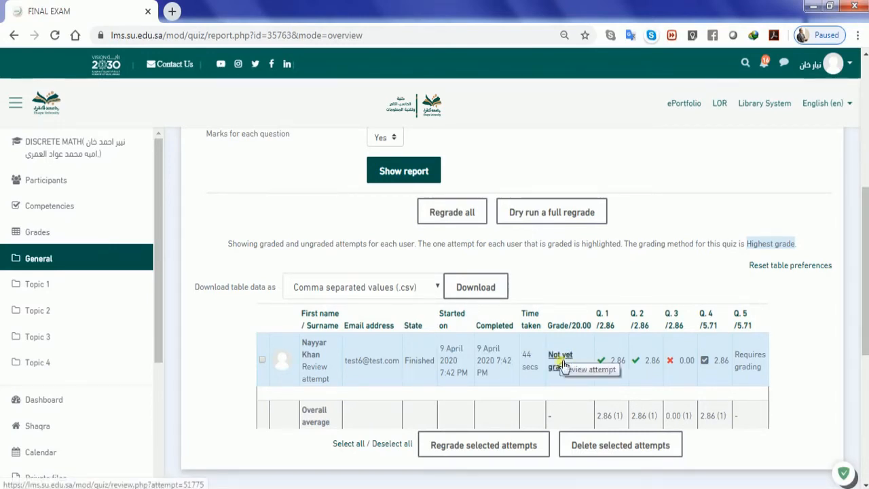
pyautogui.scroll(-1, 790, 356)
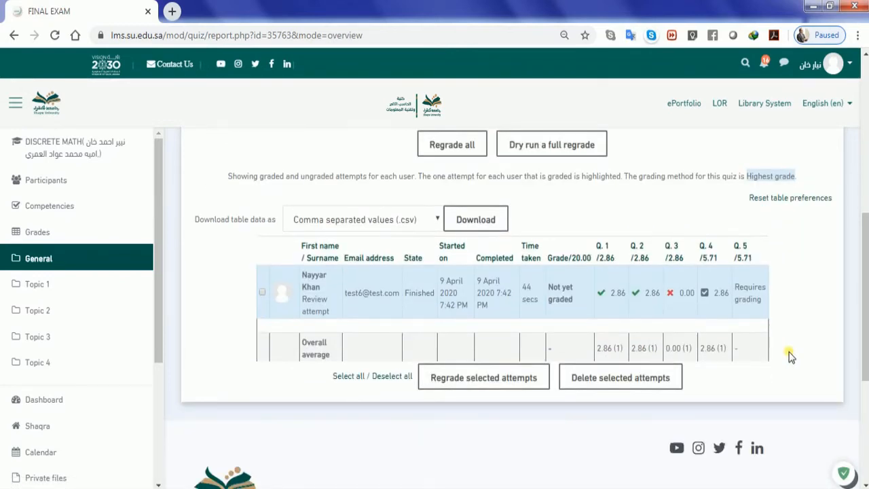
# Open the review of the student's attempt from its overall grade and open manual grading for question 2, the essay on Corona.
pyautogui.click(562, 294)
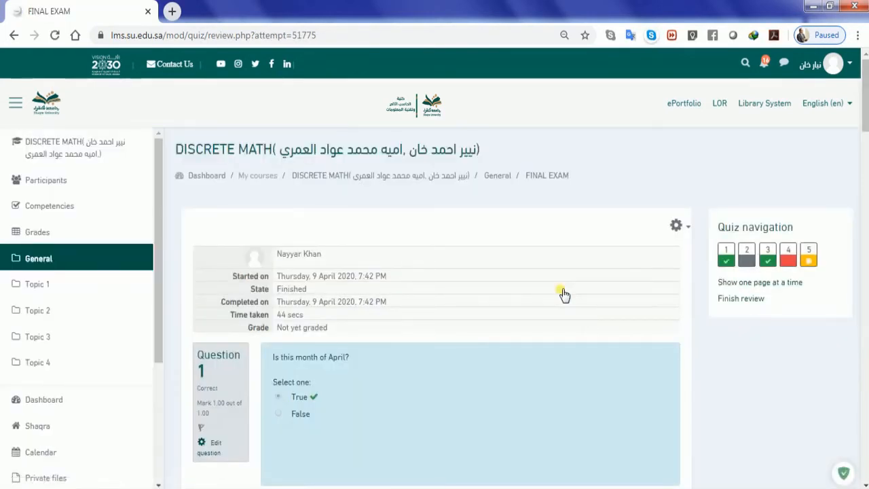
pyautogui.scroll(-1, 563, 293)
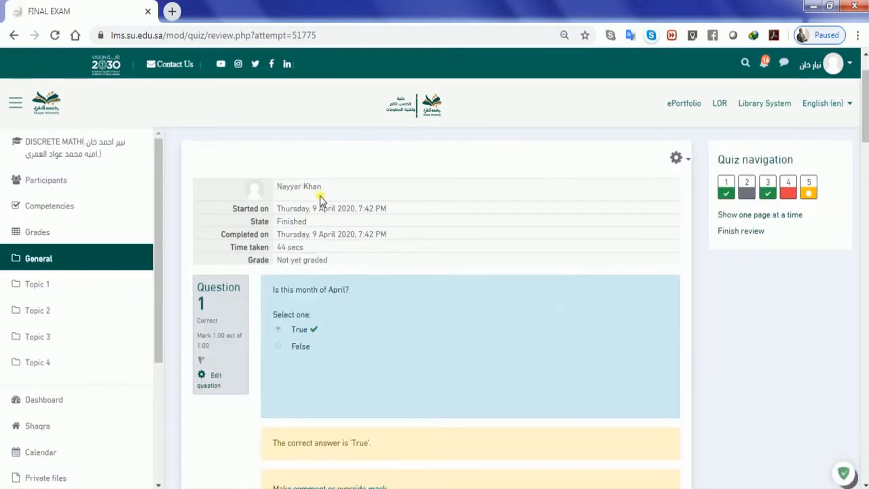
pyautogui.scroll(-1, 320, 200)
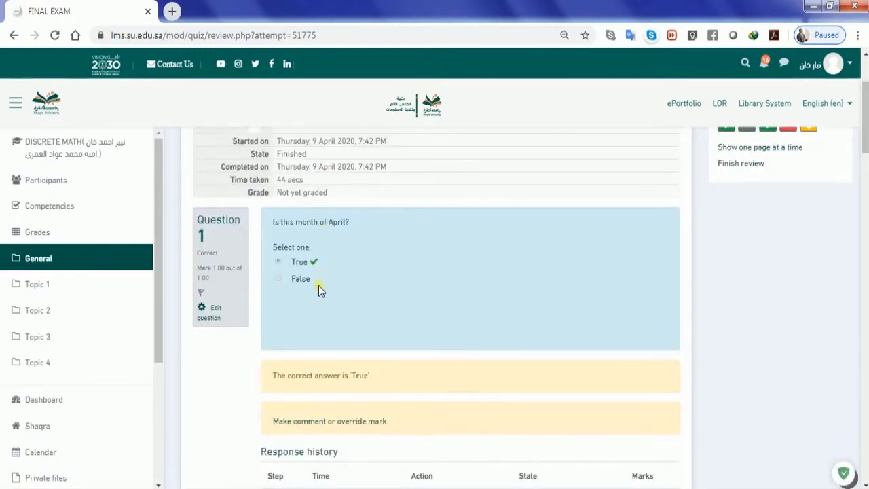
pyautogui.scroll(-1, 296, 262)
pyautogui.scroll(-3, 295, 261)
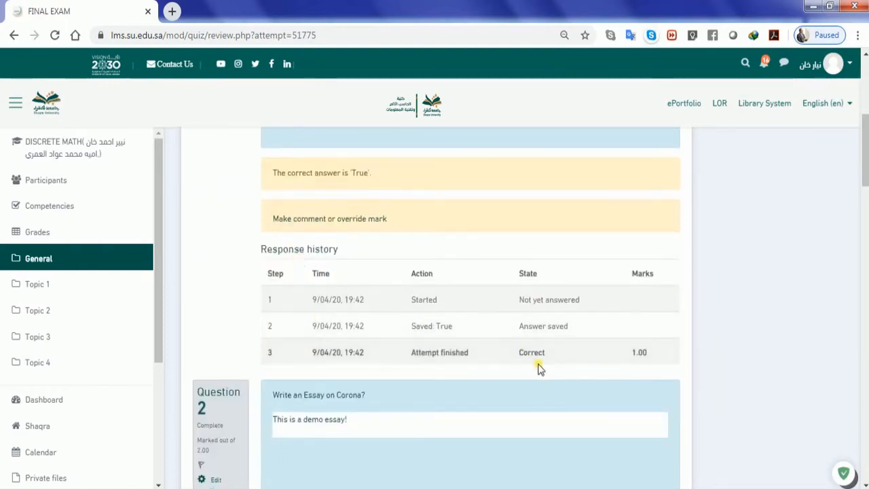
pyautogui.scroll(-1, 538, 359)
pyautogui.scroll(-2, 534, 356)
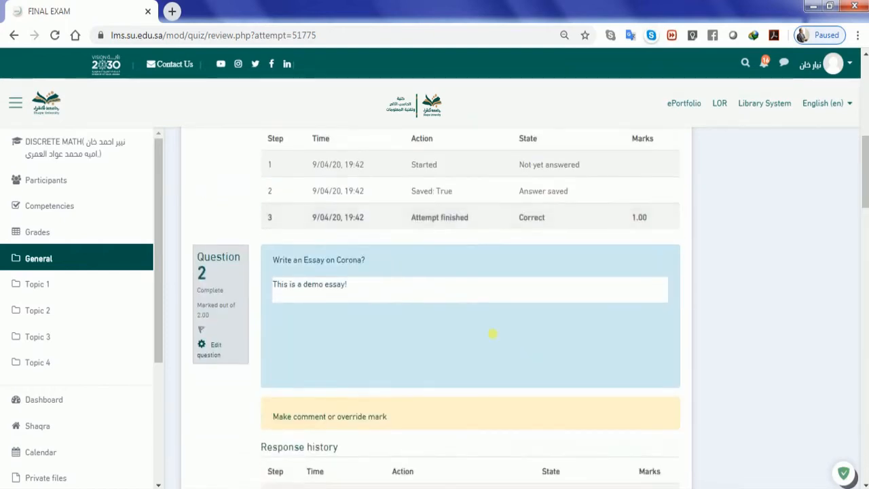
pyautogui.scroll(-1, 384, 289)
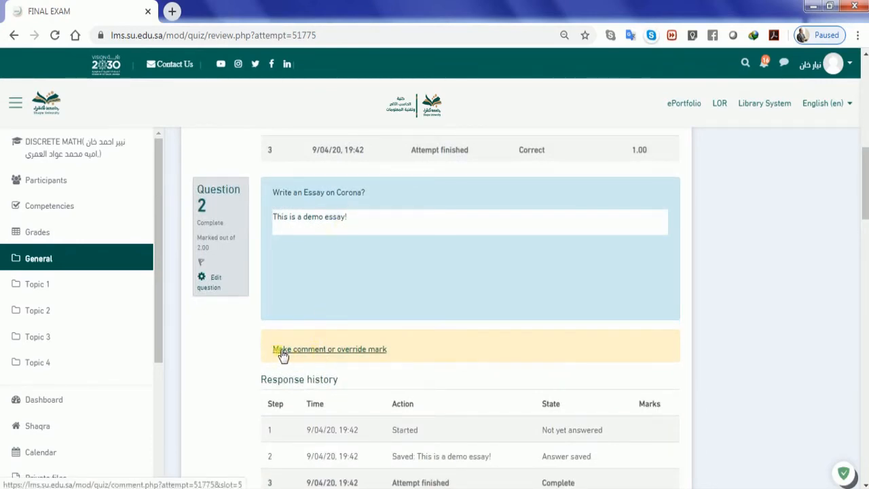
pyautogui.click(348, 349)
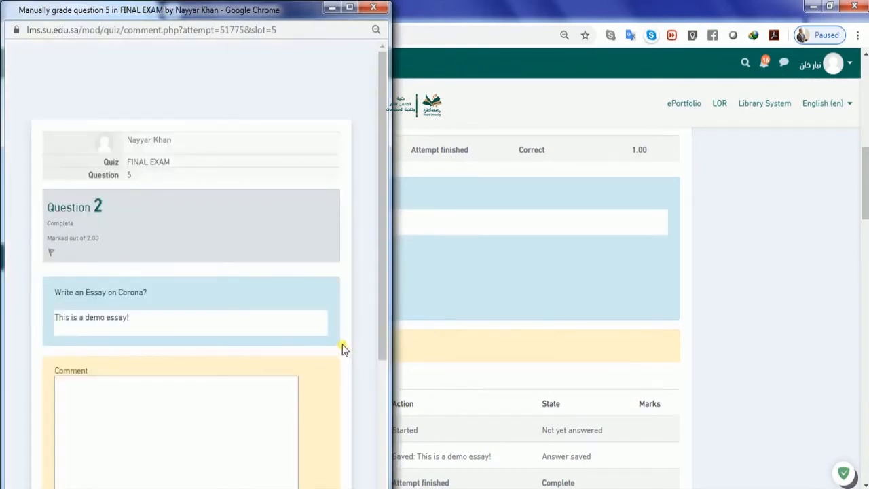
# Set the essay question's mark to 1.5 out of 2.00, leave the comment empty and save the grading.
pyautogui.scroll(-2, 148, 295)
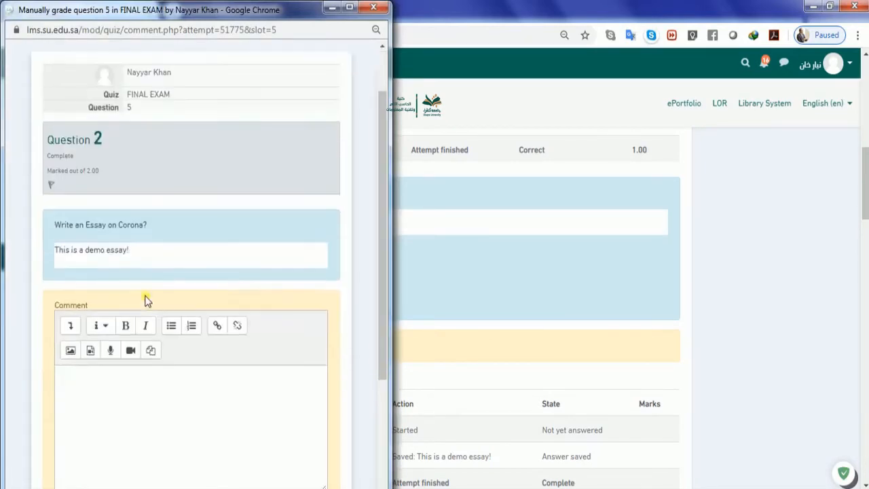
pyautogui.scroll(-2, 150, 298)
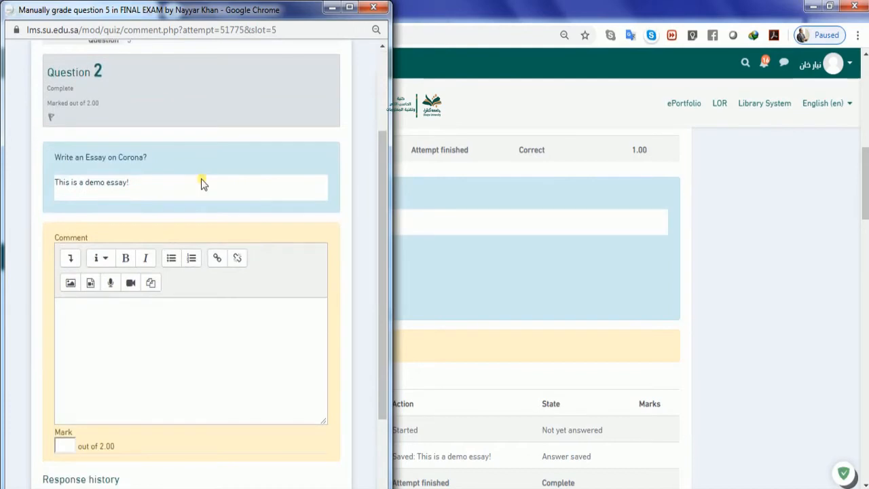
pyautogui.scroll(-2, 201, 179)
pyautogui.click(64, 378)
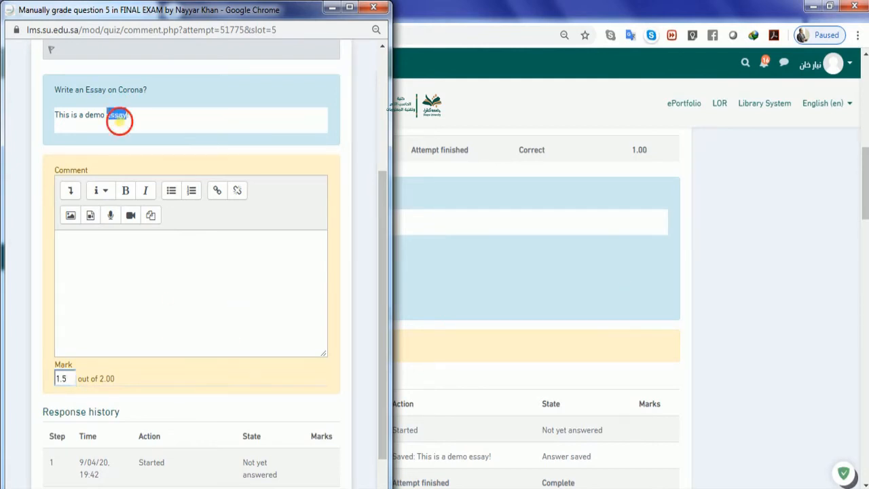
pyautogui.tripleClick(116, 116)
pyautogui.click(152, 289)
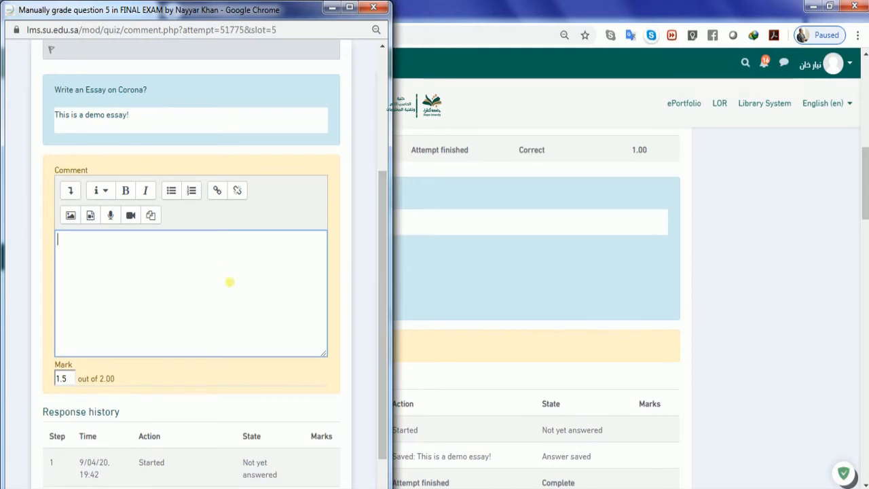
pyautogui.moveTo(382, 211); pyautogui.dragTo(380, 304)
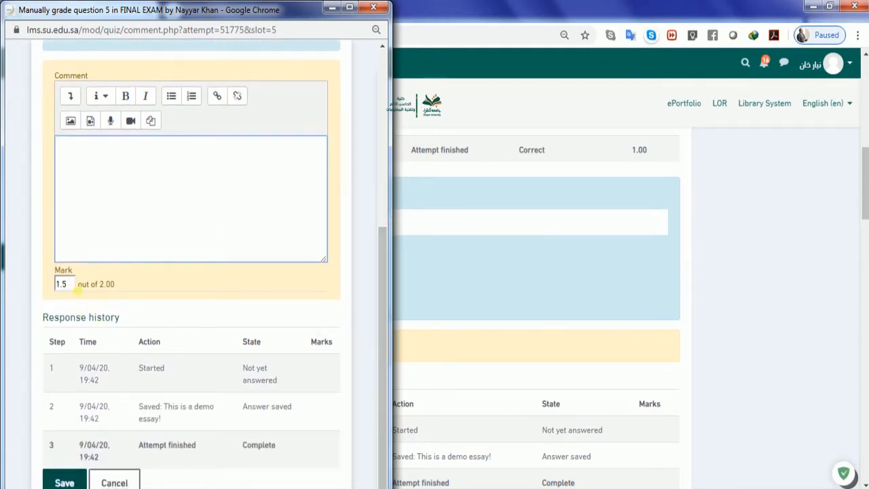
pyautogui.click(65, 482)
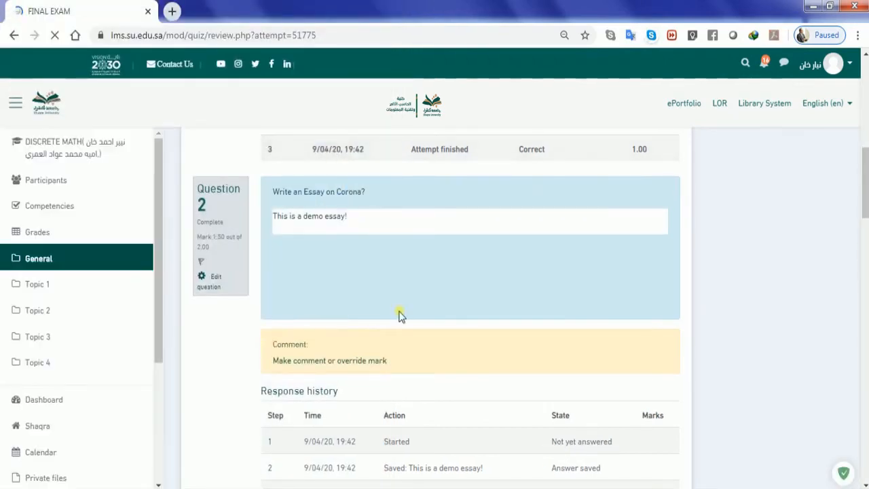
# Examine the essay's mark and response history, and the student's answers and marks for questions 3 to 5.
pyautogui.moveTo(198, 237); pyautogui.dragTo(211, 247)
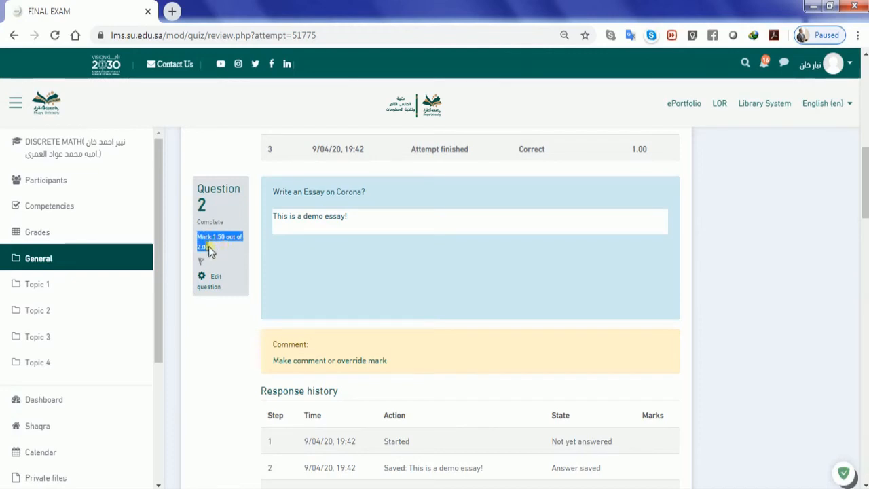
pyautogui.scroll(-4, 326, 275)
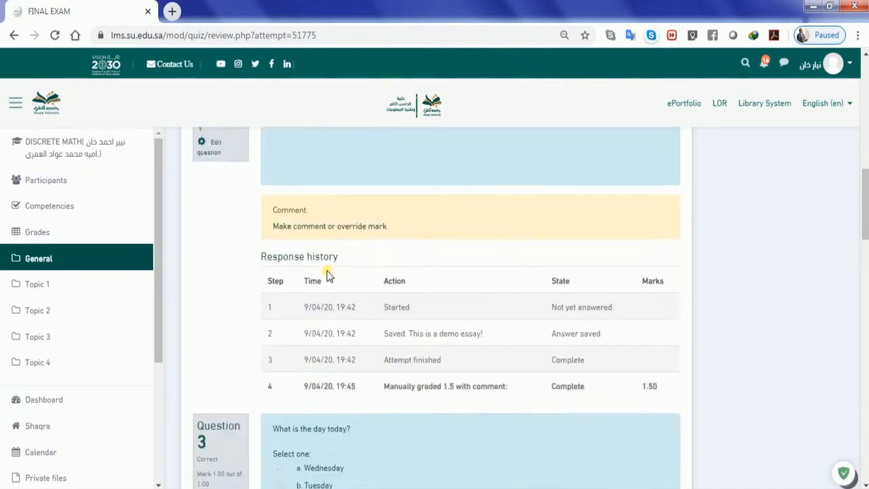
pyautogui.scroll(-2, 329, 269)
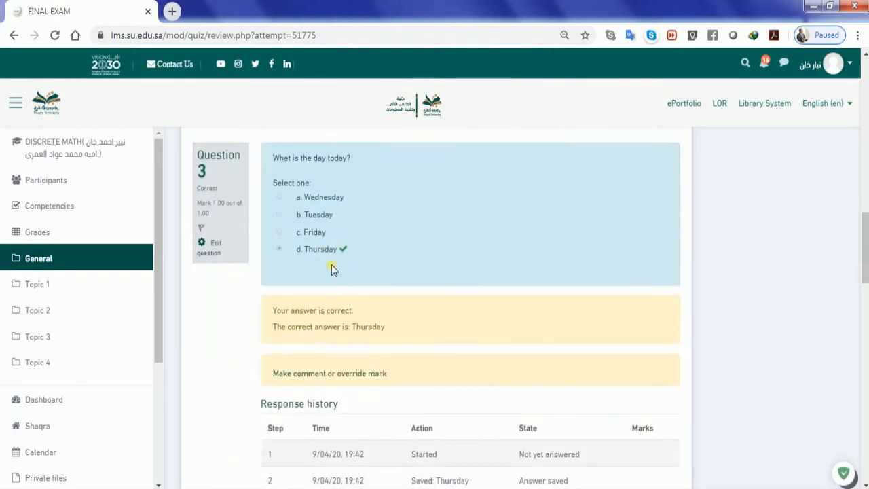
pyautogui.scroll(-3, 343, 251)
pyautogui.scroll(-5, 344, 250)
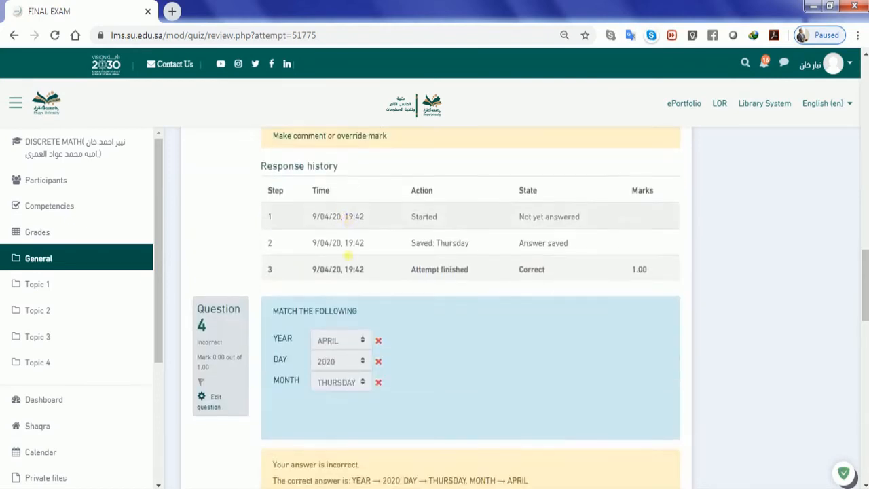
pyautogui.scroll(-4, 344, 252)
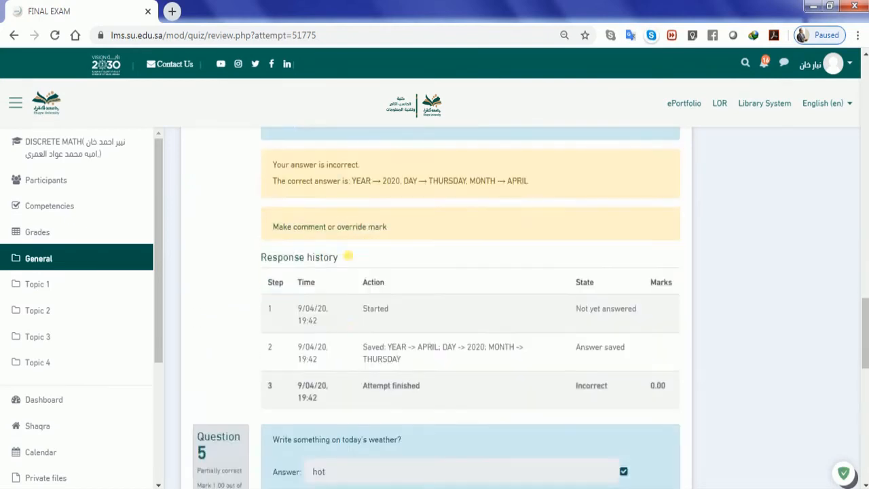
pyautogui.scroll(-2, 343, 250)
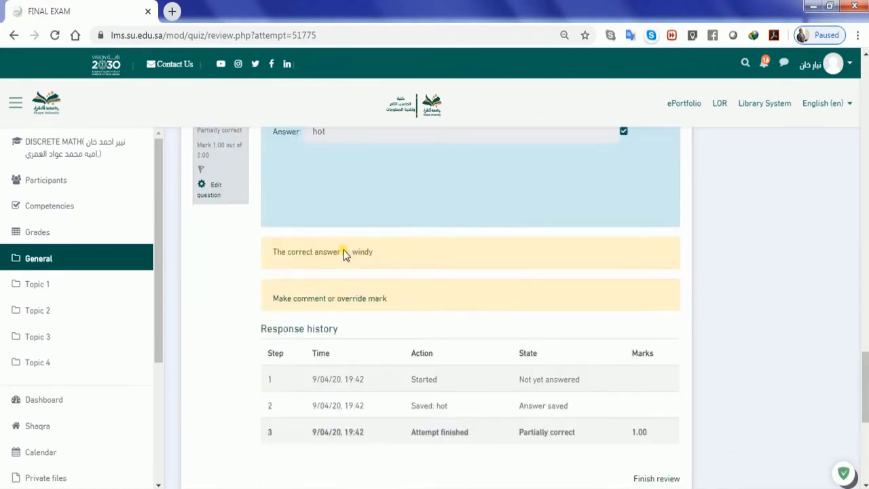
pyautogui.scroll(-2, 346, 252)
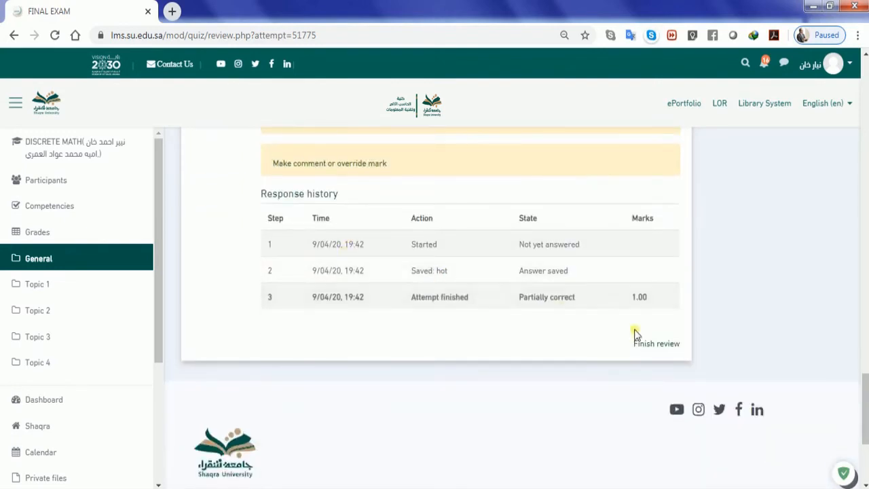
# Finish the attempt review and reopen the quiz's attempts report at the table of grades.
pyautogui.click(658, 349)
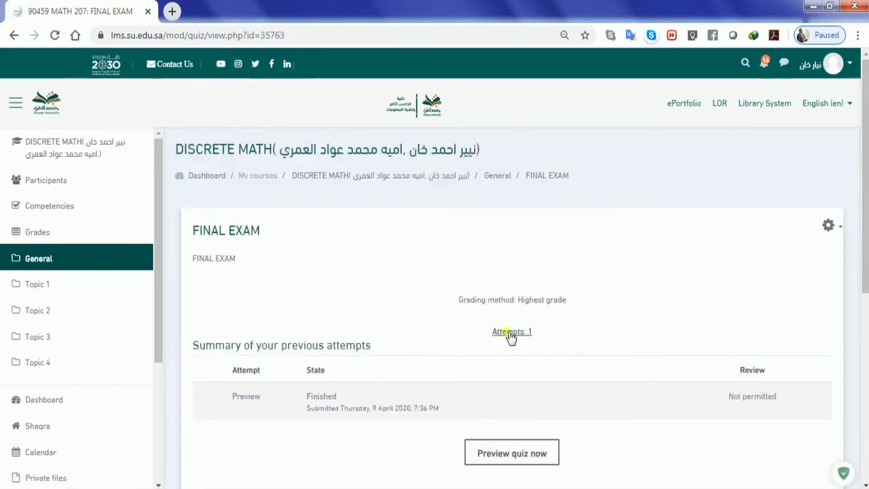
pyautogui.click(511, 333)
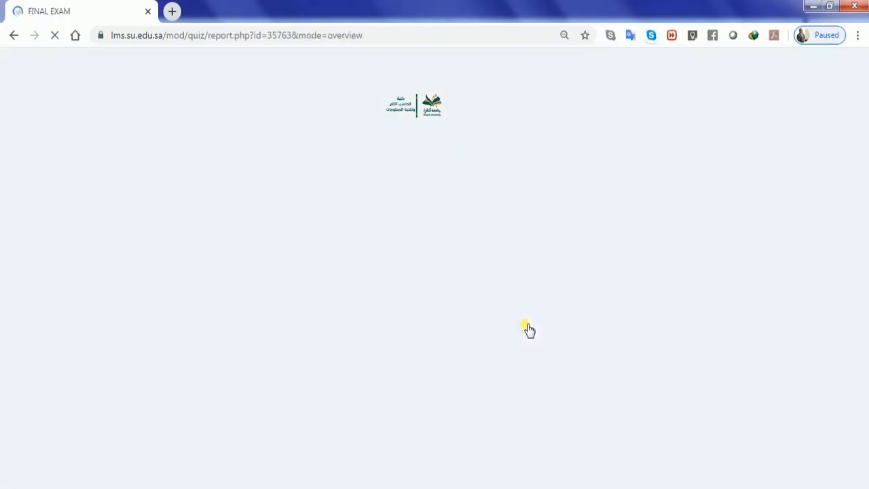
pyautogui.scroll(-6, 557, 331)
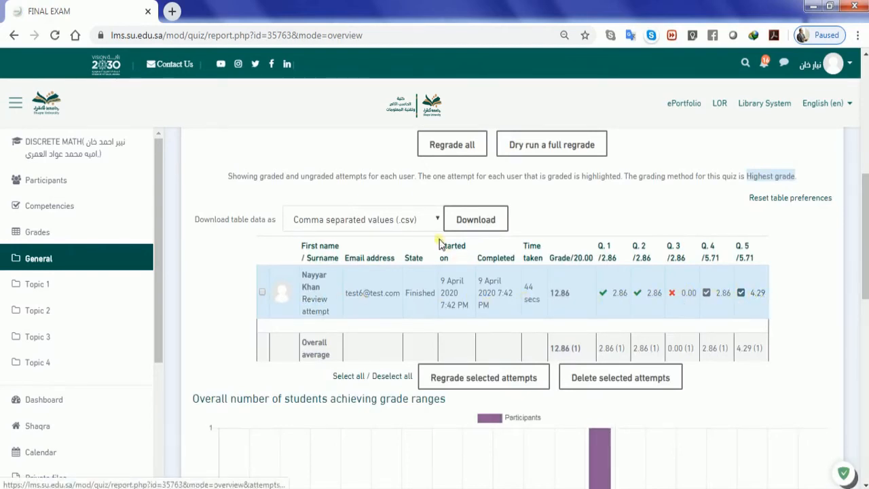
# Download the report table in Microsoft Excel (.xlsx) format and open the downloaded grades file in Excel.
pyautogui.click(407, 221)
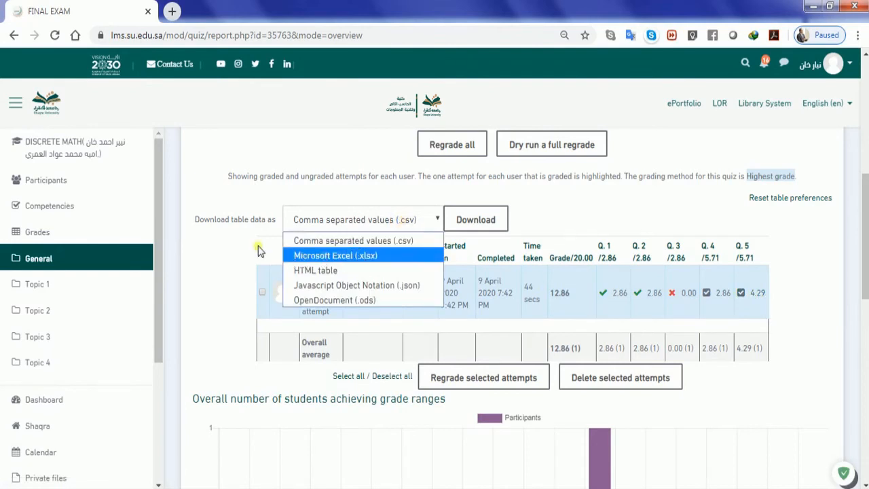
pyautogui.click(368, 258)
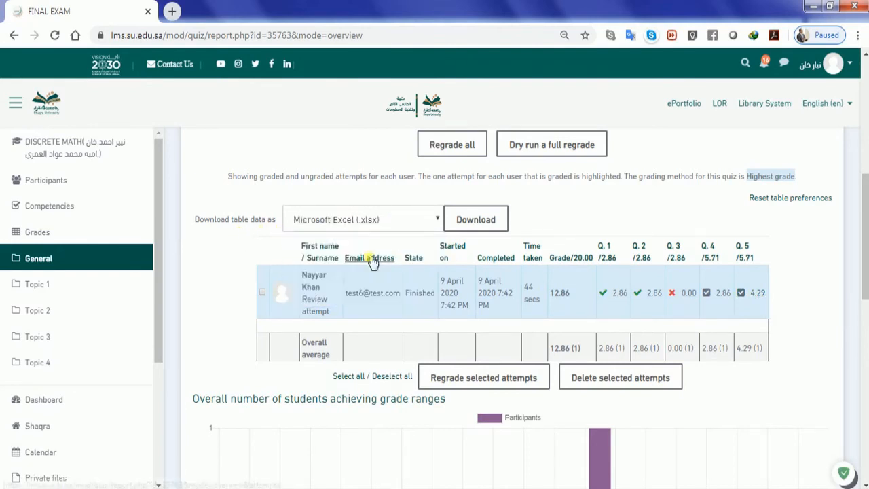
pyautogui.click(477, 222)
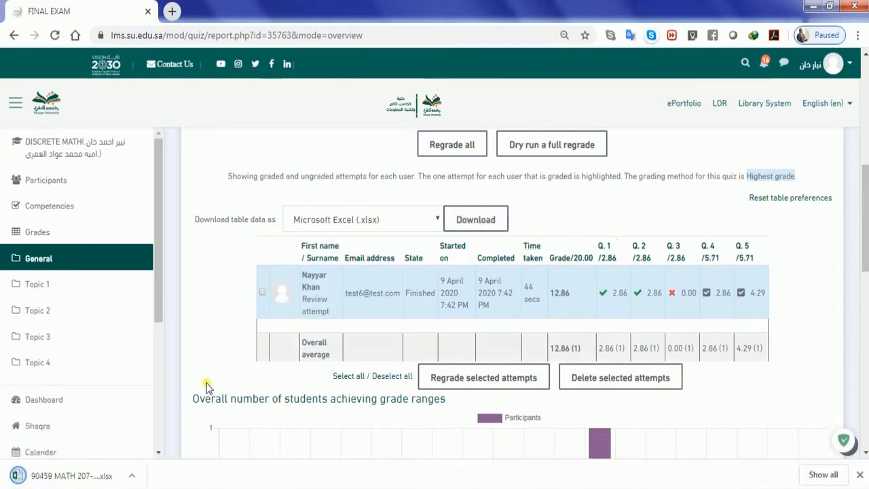
pyautogui.click(70, 477)
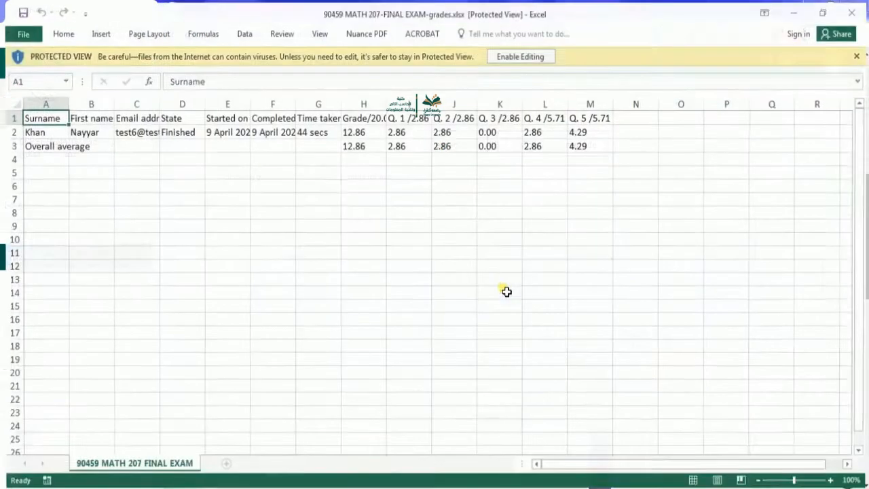
# Enable editing of the grades workbook and autofit the width of all columns to their contents.
pyautogui.click(526, 54)
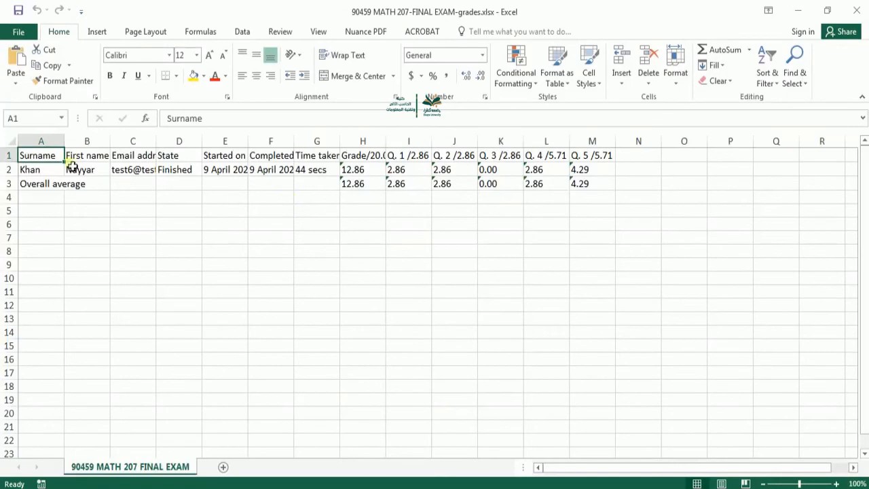
pyautogui.hotkey('ctrl', 'a')
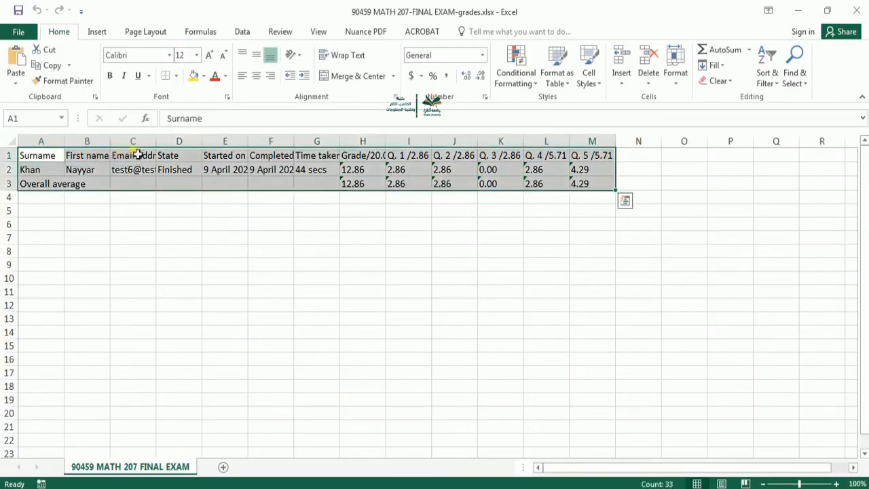
pyautogui.hotkey('ctrl', 'a')
pyautogui.doubleClick(163, 145)
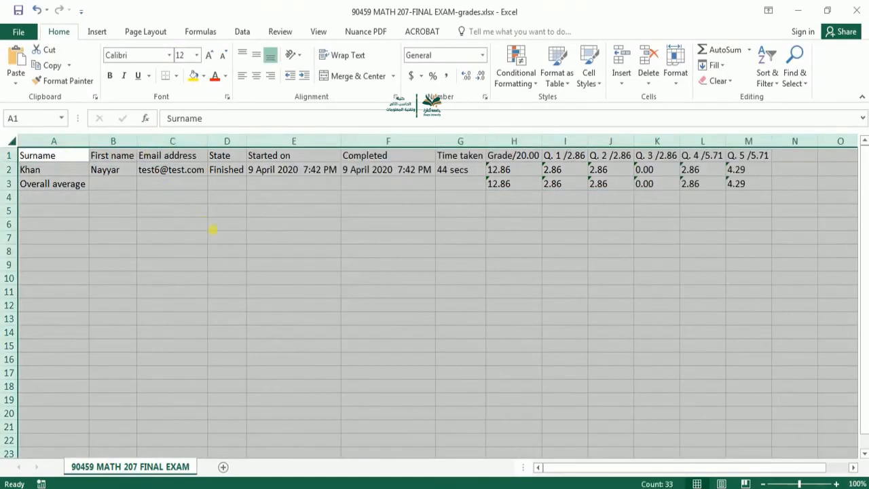
pyautogui.click(213, 230)
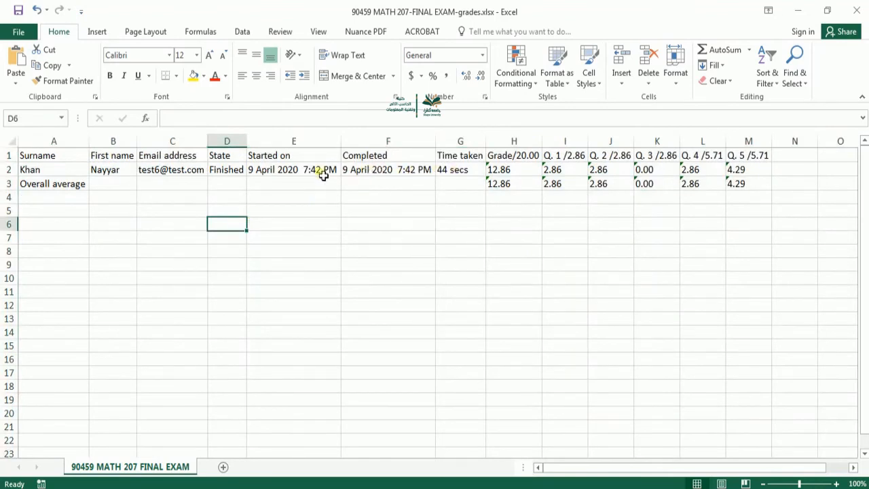
# Check the overall average grade in cell H3, and return to the quiz report in Chrome to view its settings.
pyautogui.click(520, 186)
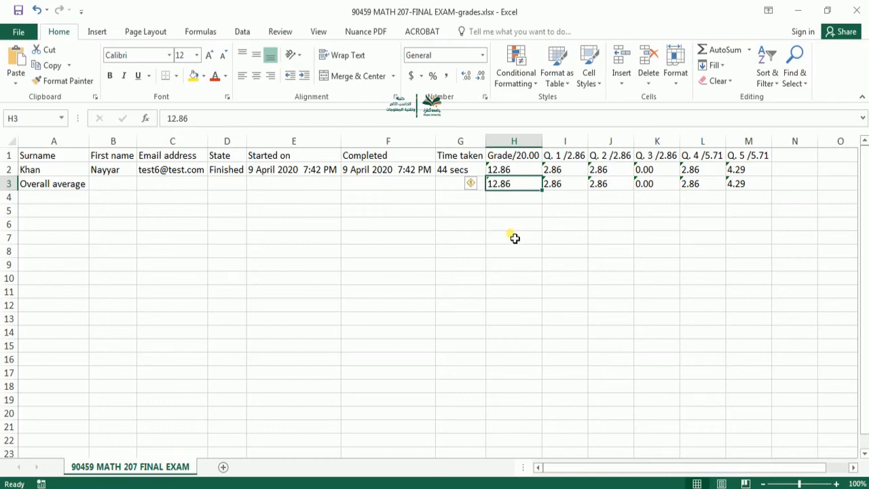
pyautogui.click(557, 239)
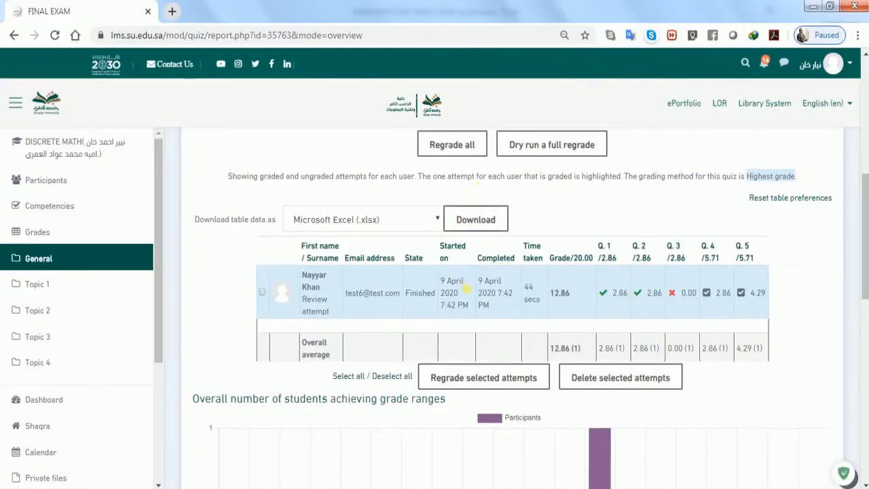
pyautogui.scroll(1, 462, 286)
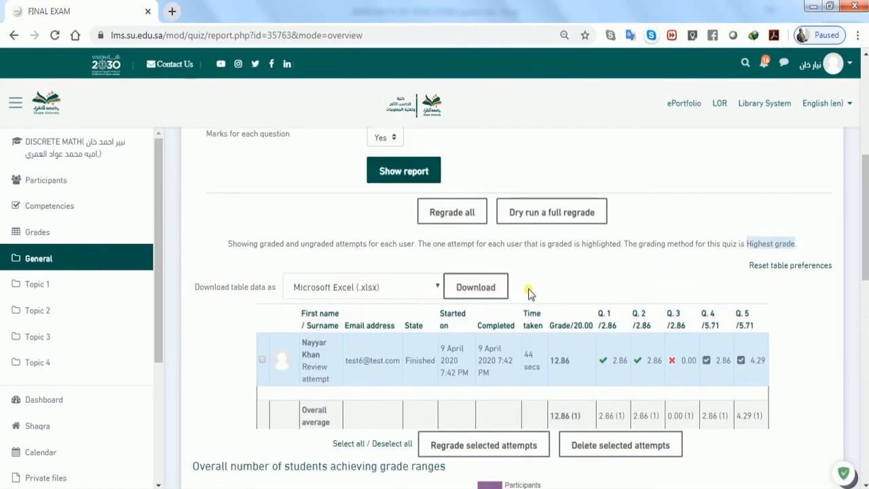
pyautogui.scroll(2, 528, 288)
pyautogui.scroll(2, 528, 289)
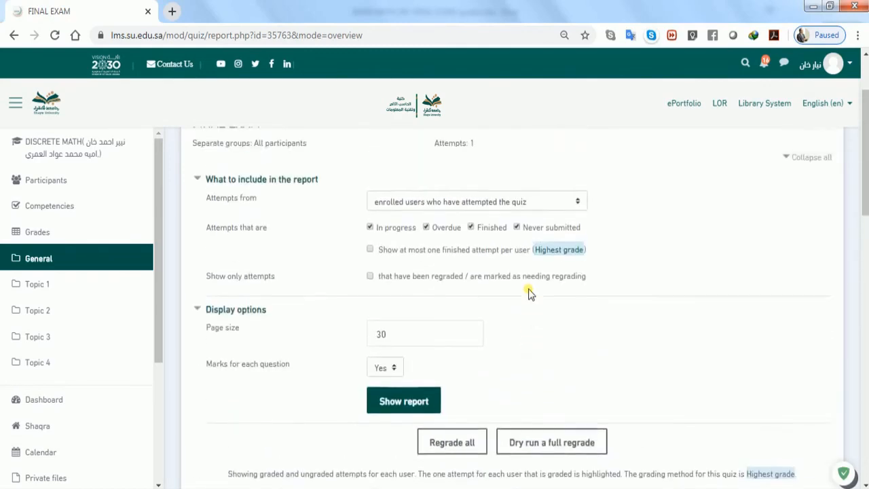
# Examine the attempts table and grade-range chart in the quiz report, check the exported grades workbook in Excel, and return to Chrome.
pyautogui.scroll(-3, 528, 288)
pyautogui.scroll(-1, 529, 288)
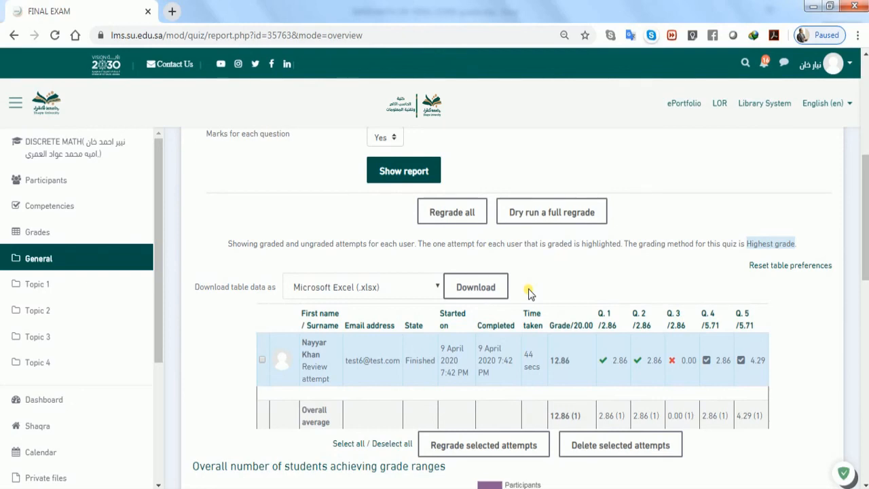
pyautogui.scroll(-3, 528, 289)
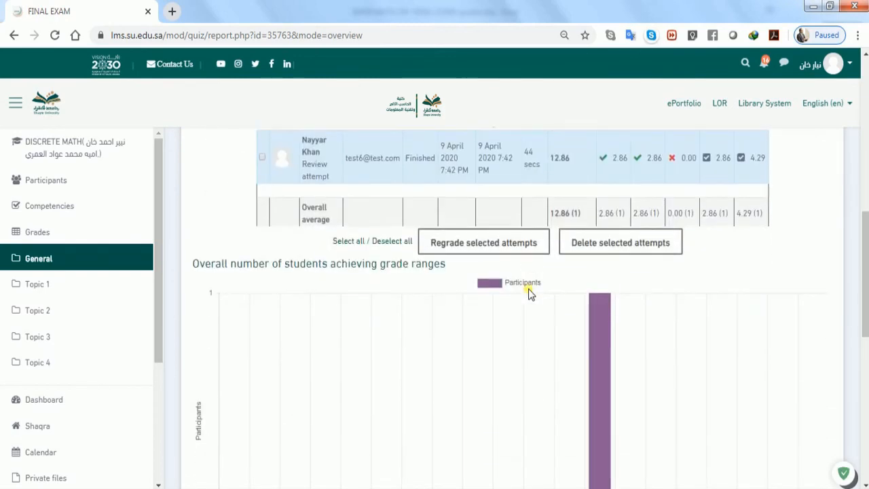
pyautogui.scroll(4, 528, 289)
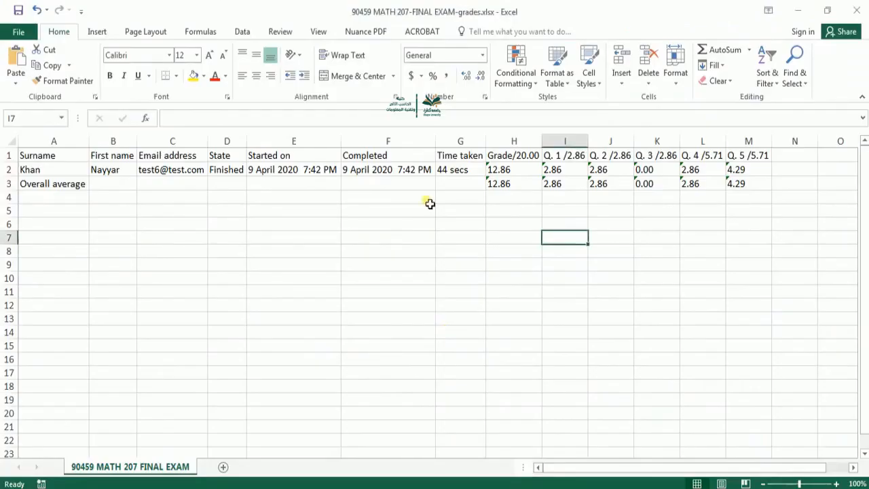
pyautogui.hotkey('alt', 'Tab')
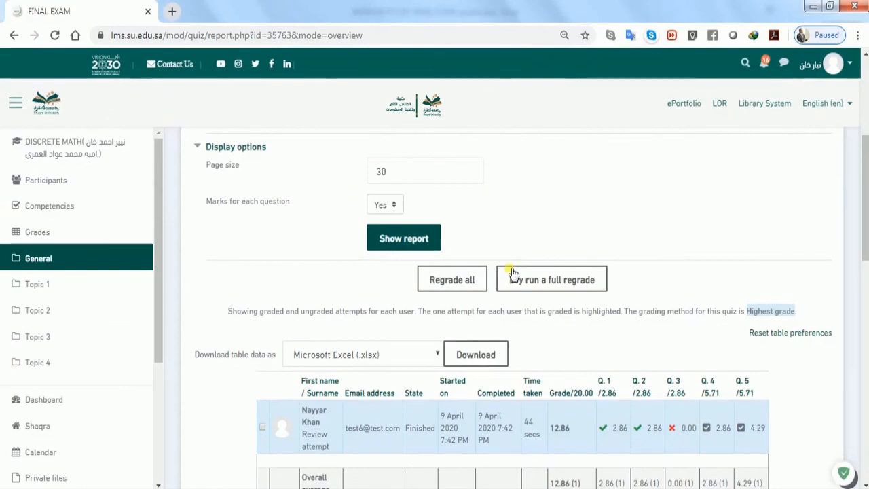
# View the list of participants enrolled in the course, and return to the DISCRETE MATH course page.
pyautogui.scroll(3, 513, 275)
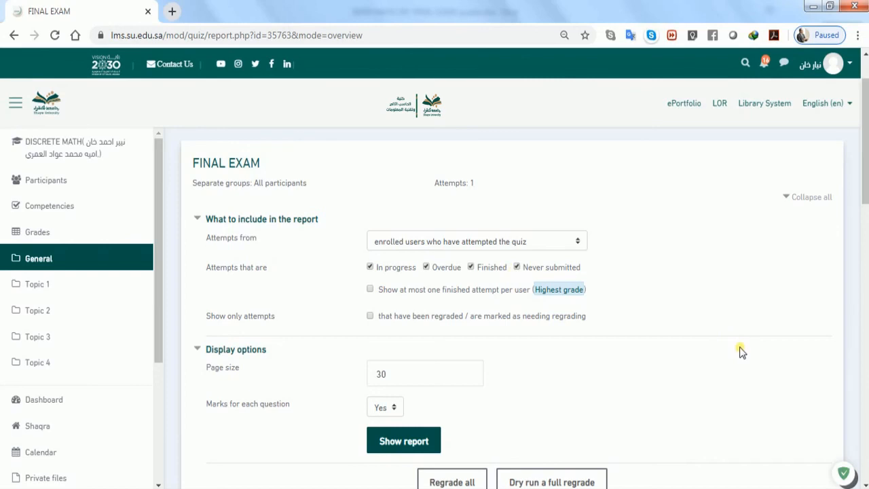
pyautogui.click(57, 183)
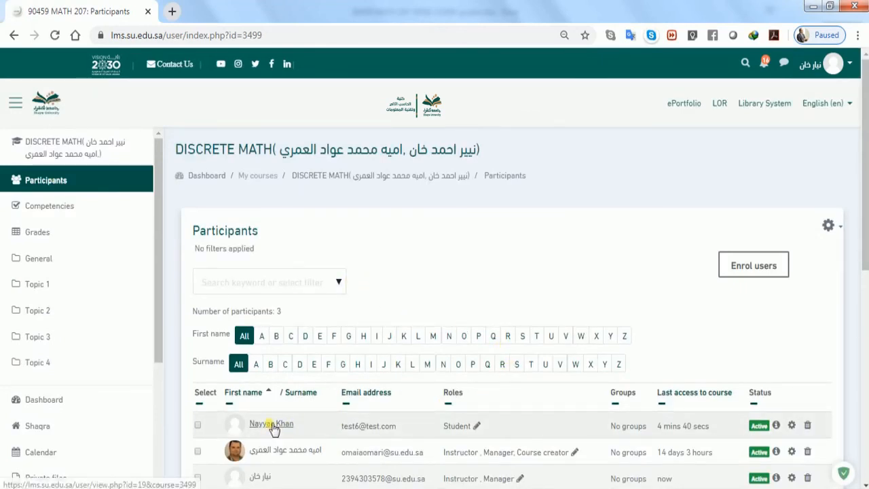
pyautogui.click(58, 155)
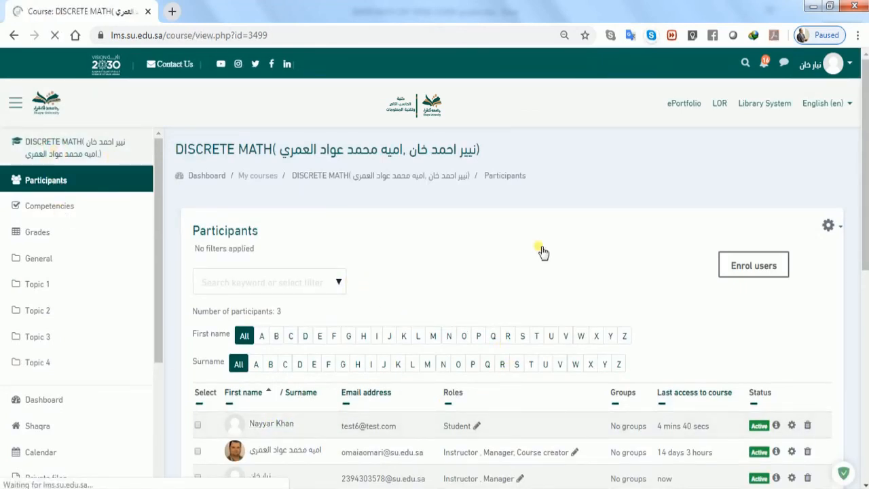